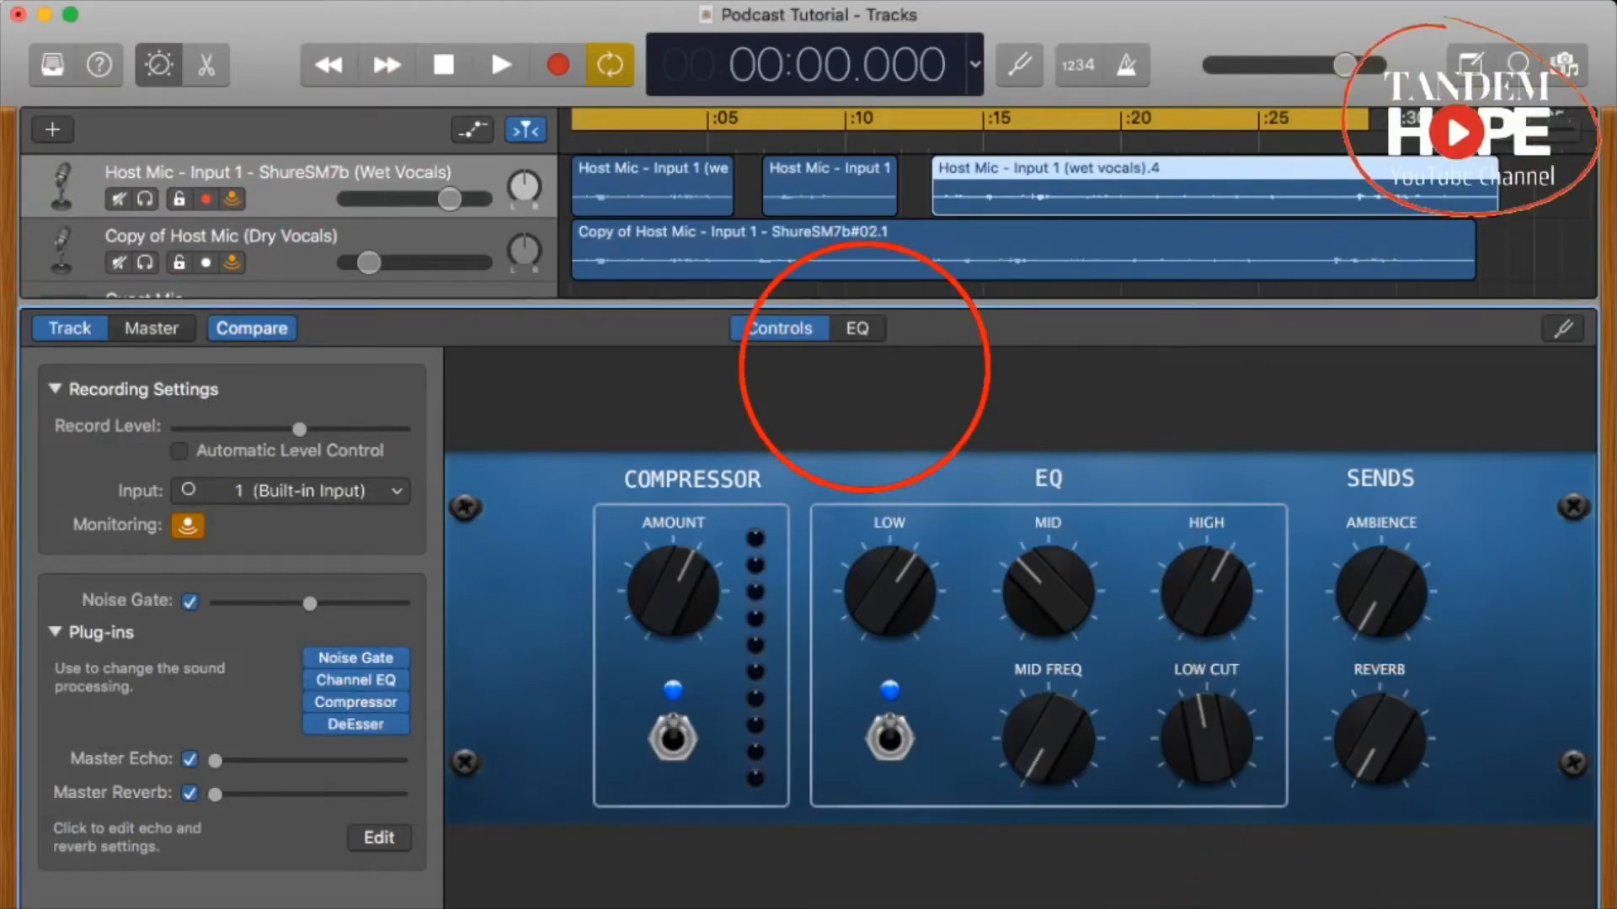
- Play the podcast with the wet vocals track's EQ analyzer showing, and view the High knob in the track controls
left_click(857, 329)
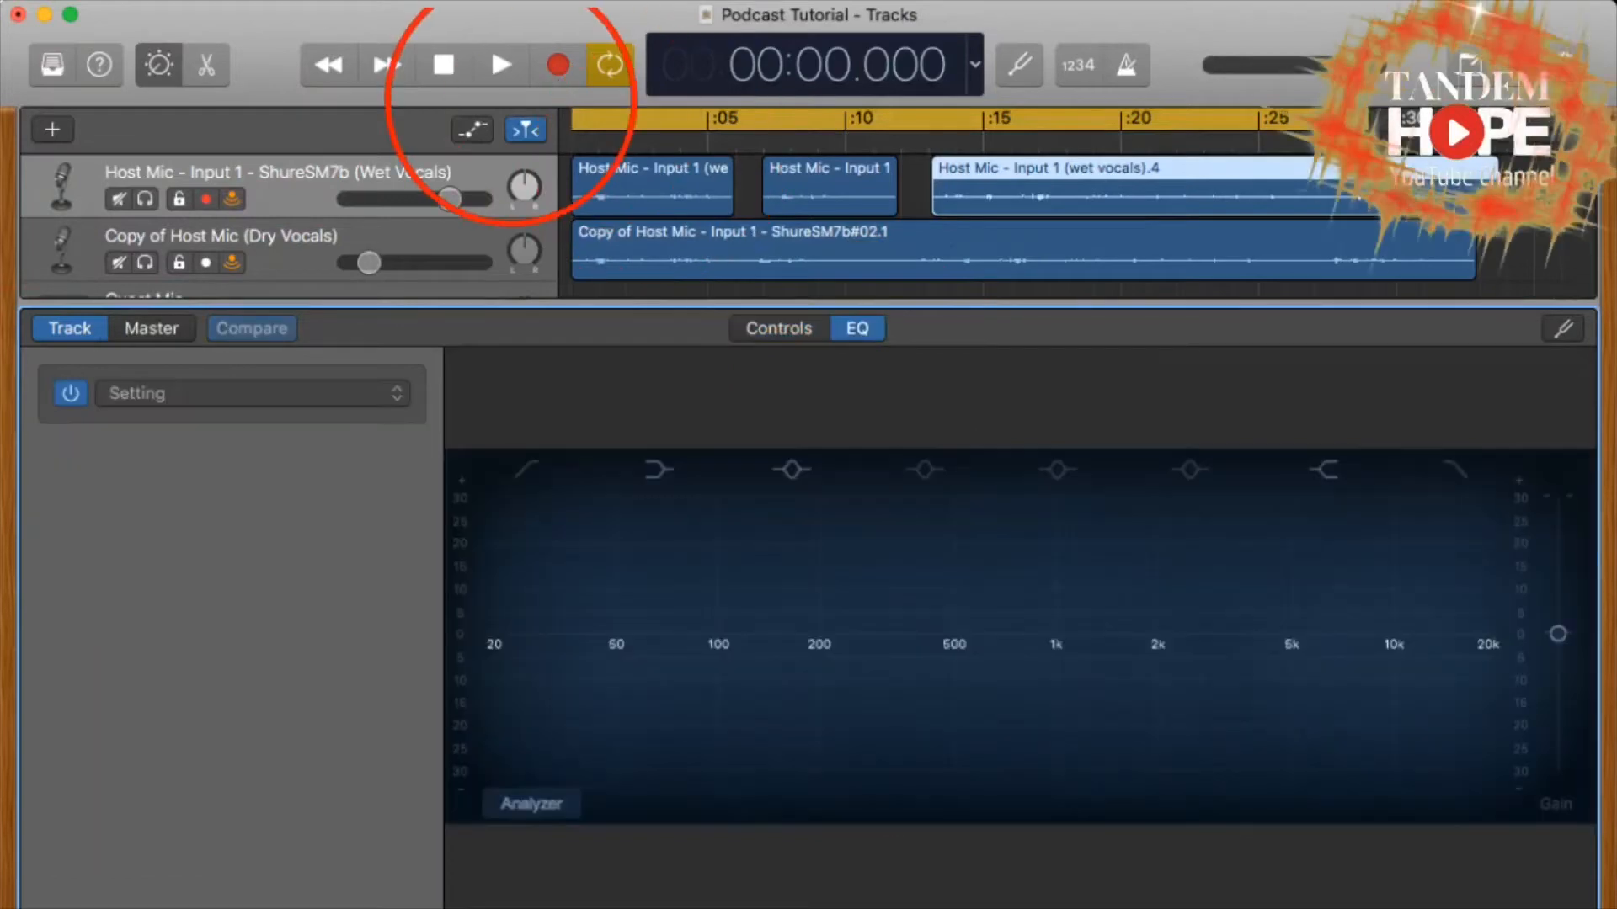
key("space")
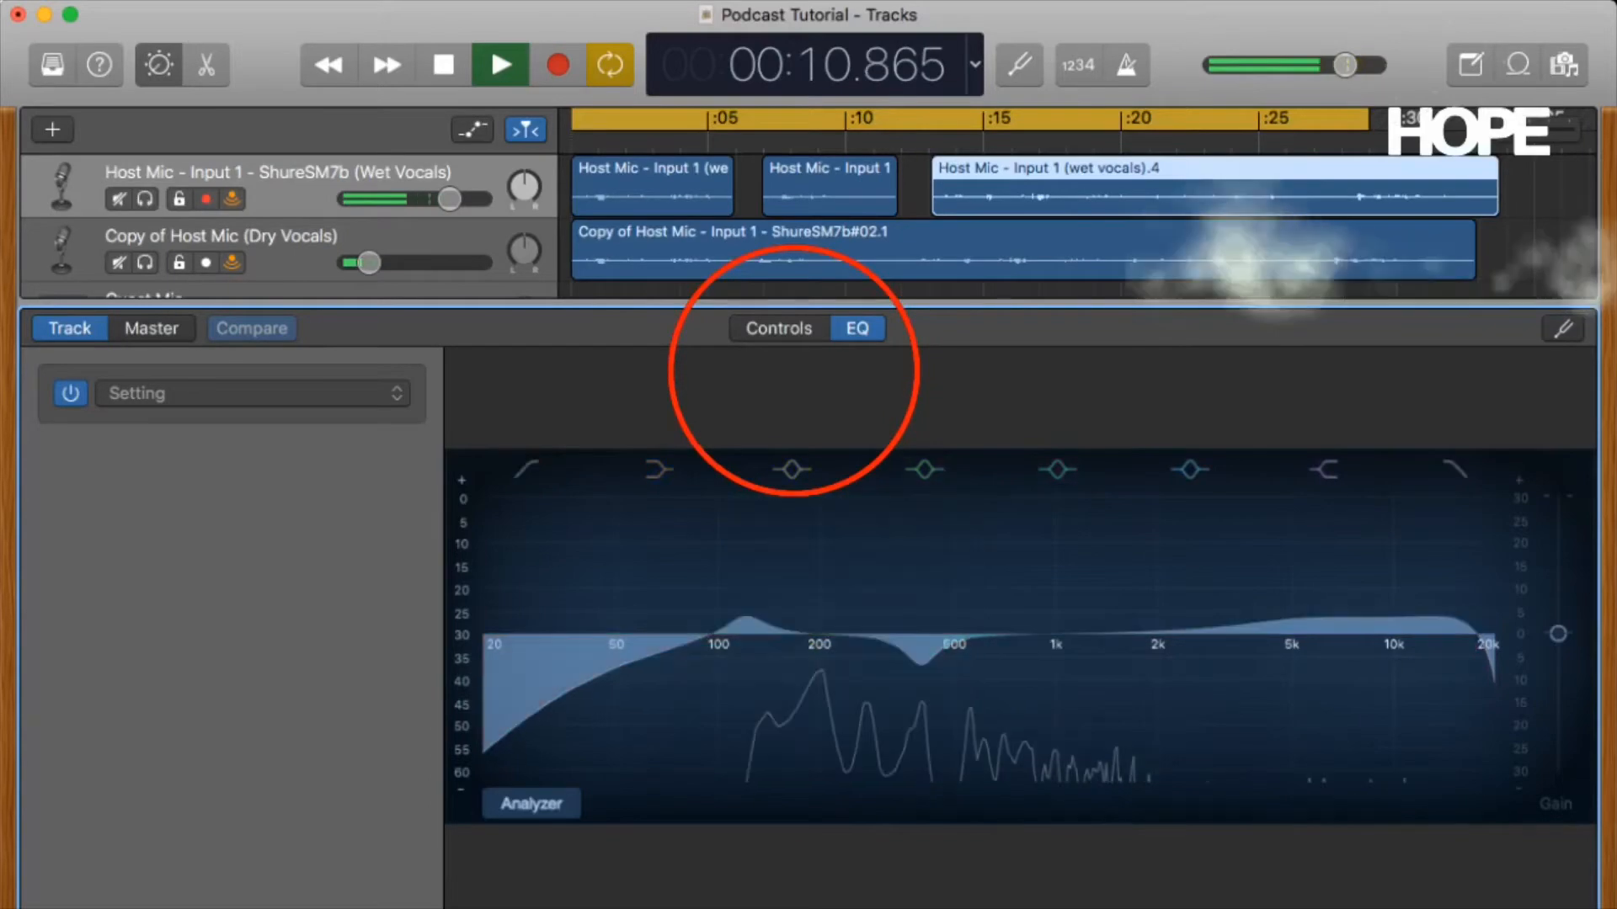
left_click(779, 328)
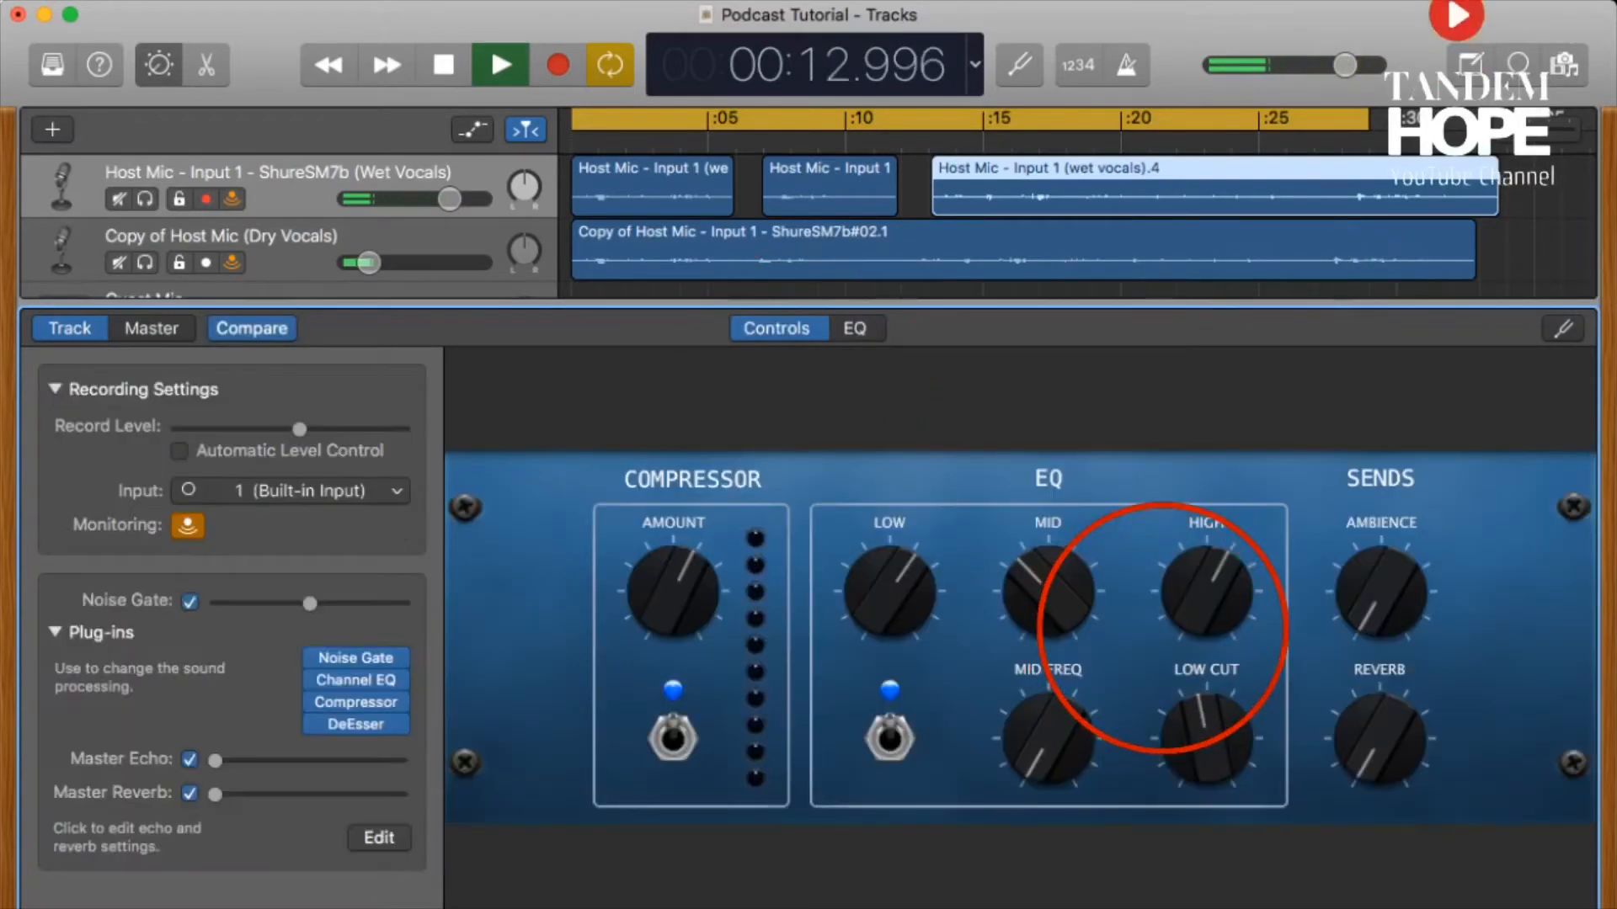
left_click_drag(1203, 593, 1161, 630)
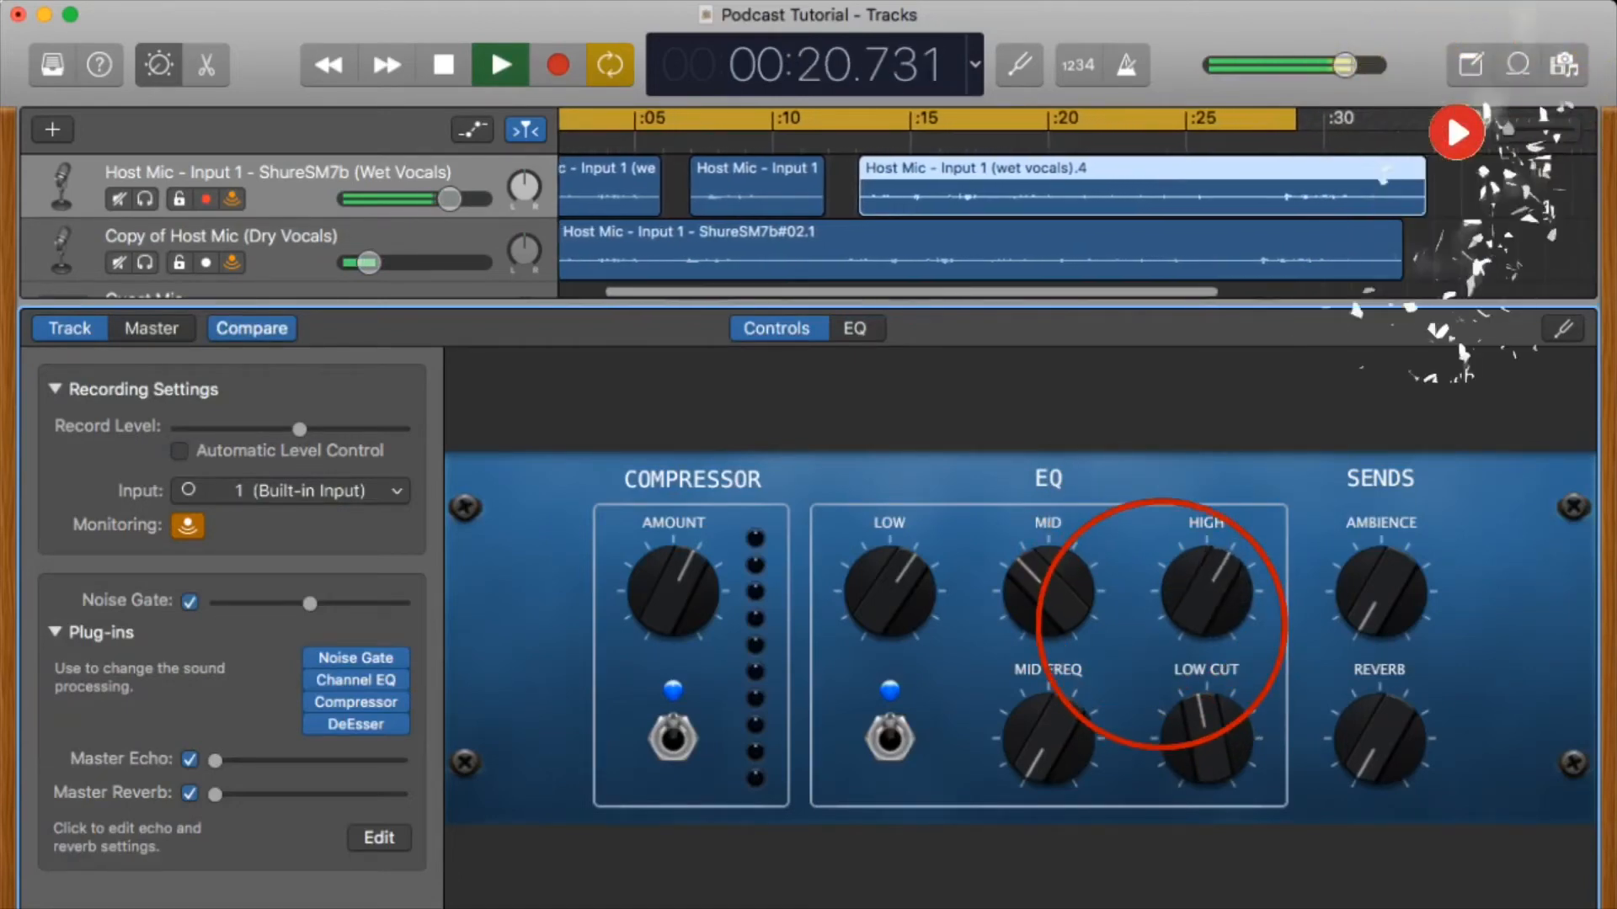
- Try boosting the blue high-mid EQ band to +24.0 dB at 6000 Hz, and return it to +3.0 dB at 5600 Hz
left_click(855, 330)
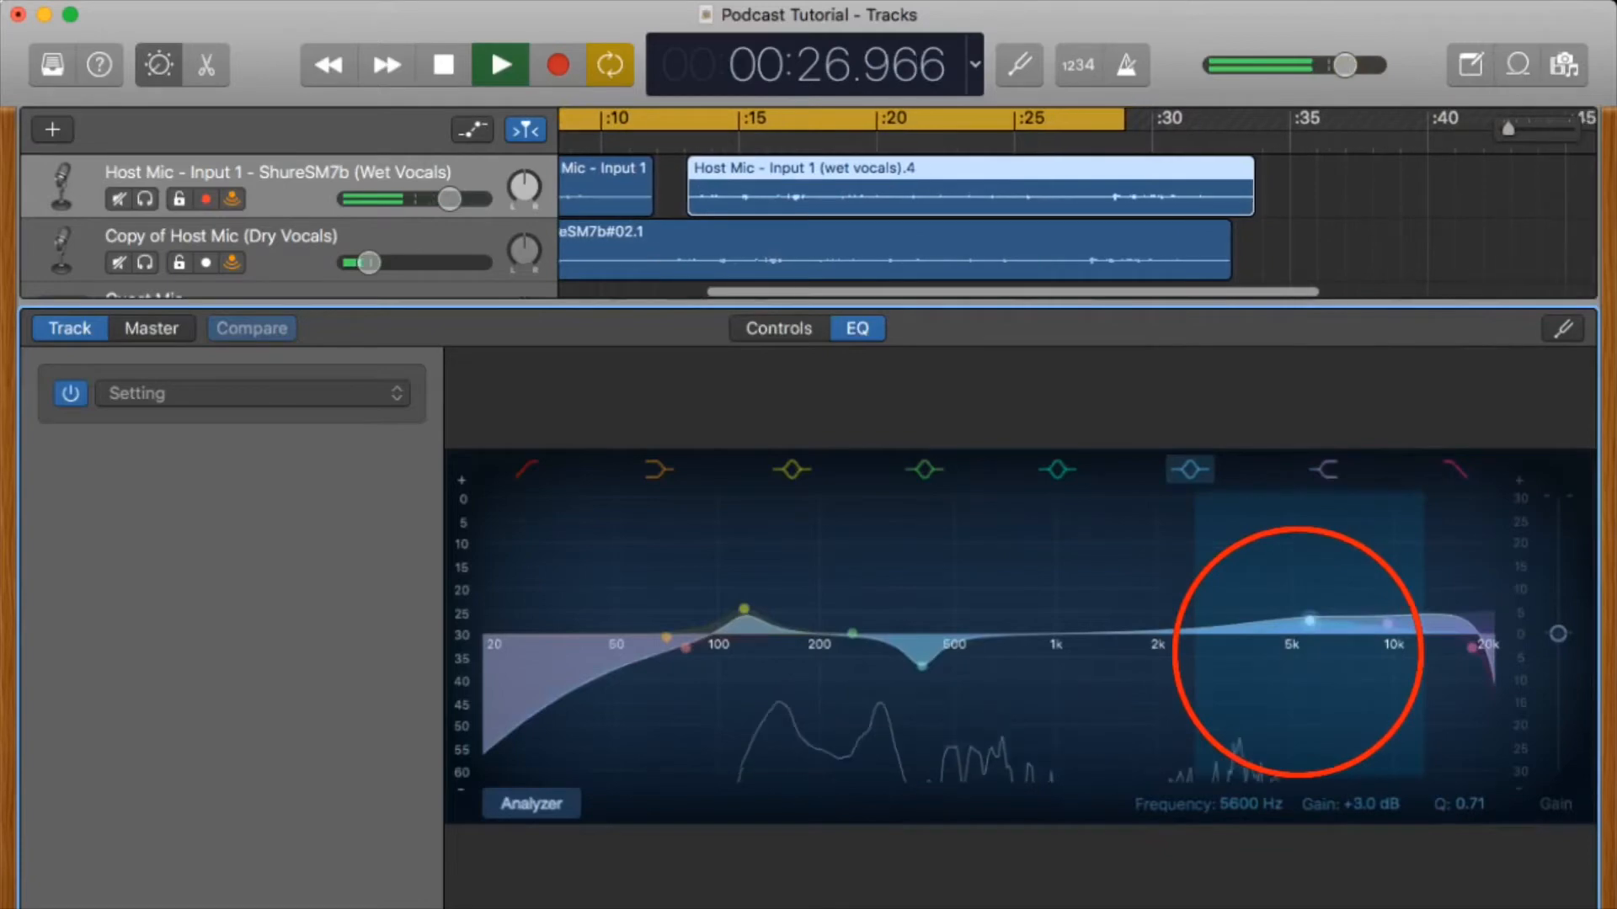
left_click_drag(1309, 621, 1319, 525)
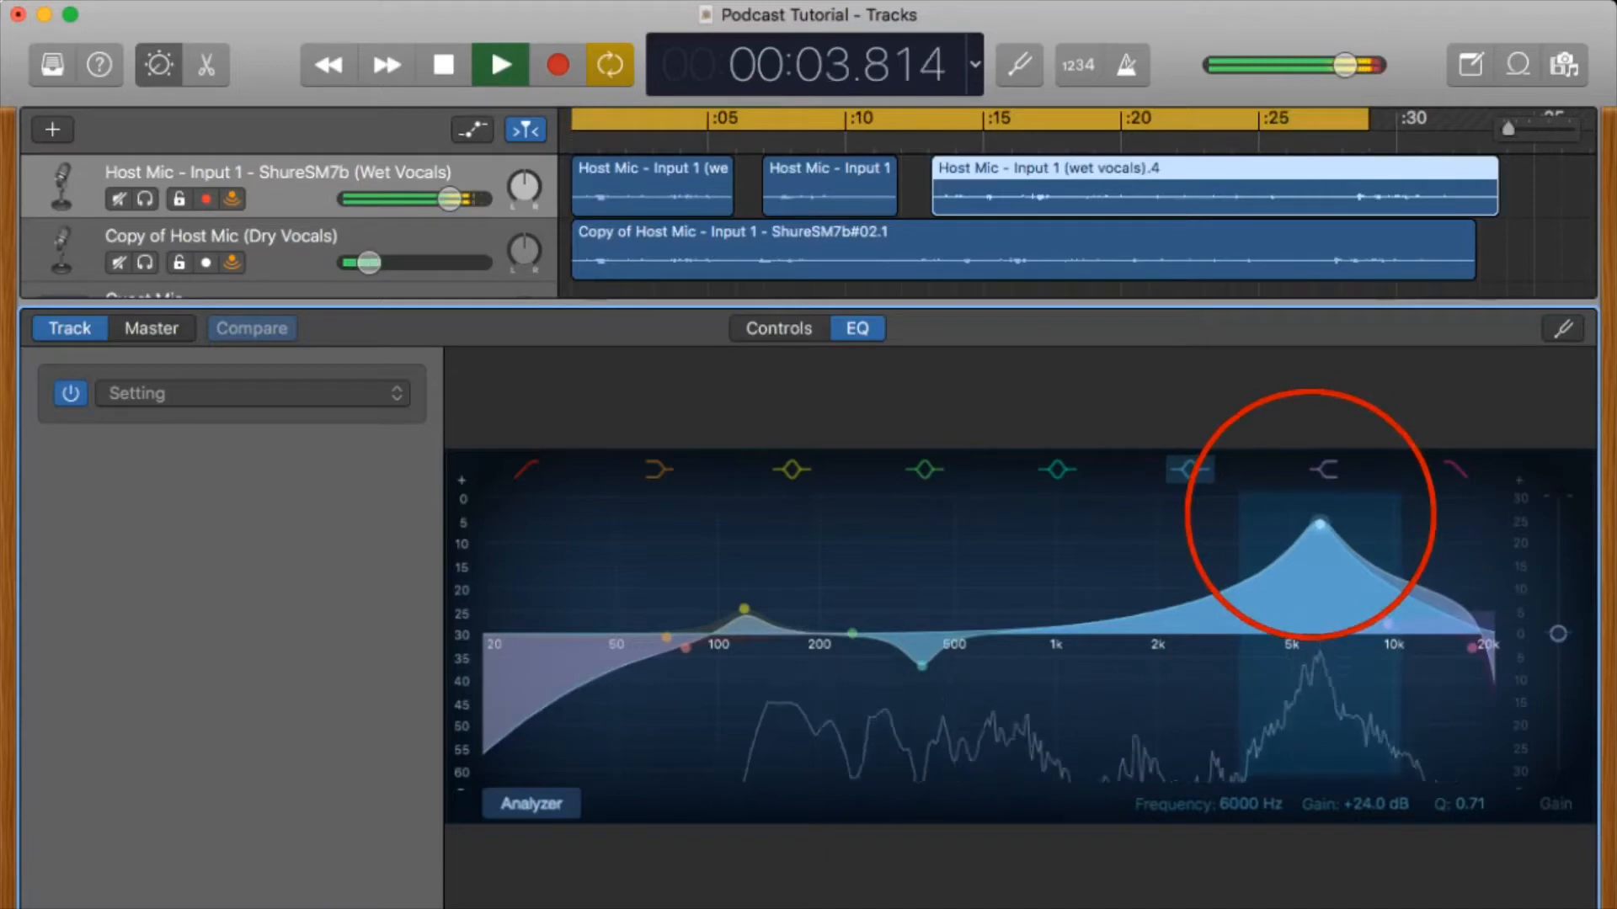
left_click_drag(1330, 524, 1313, 600)
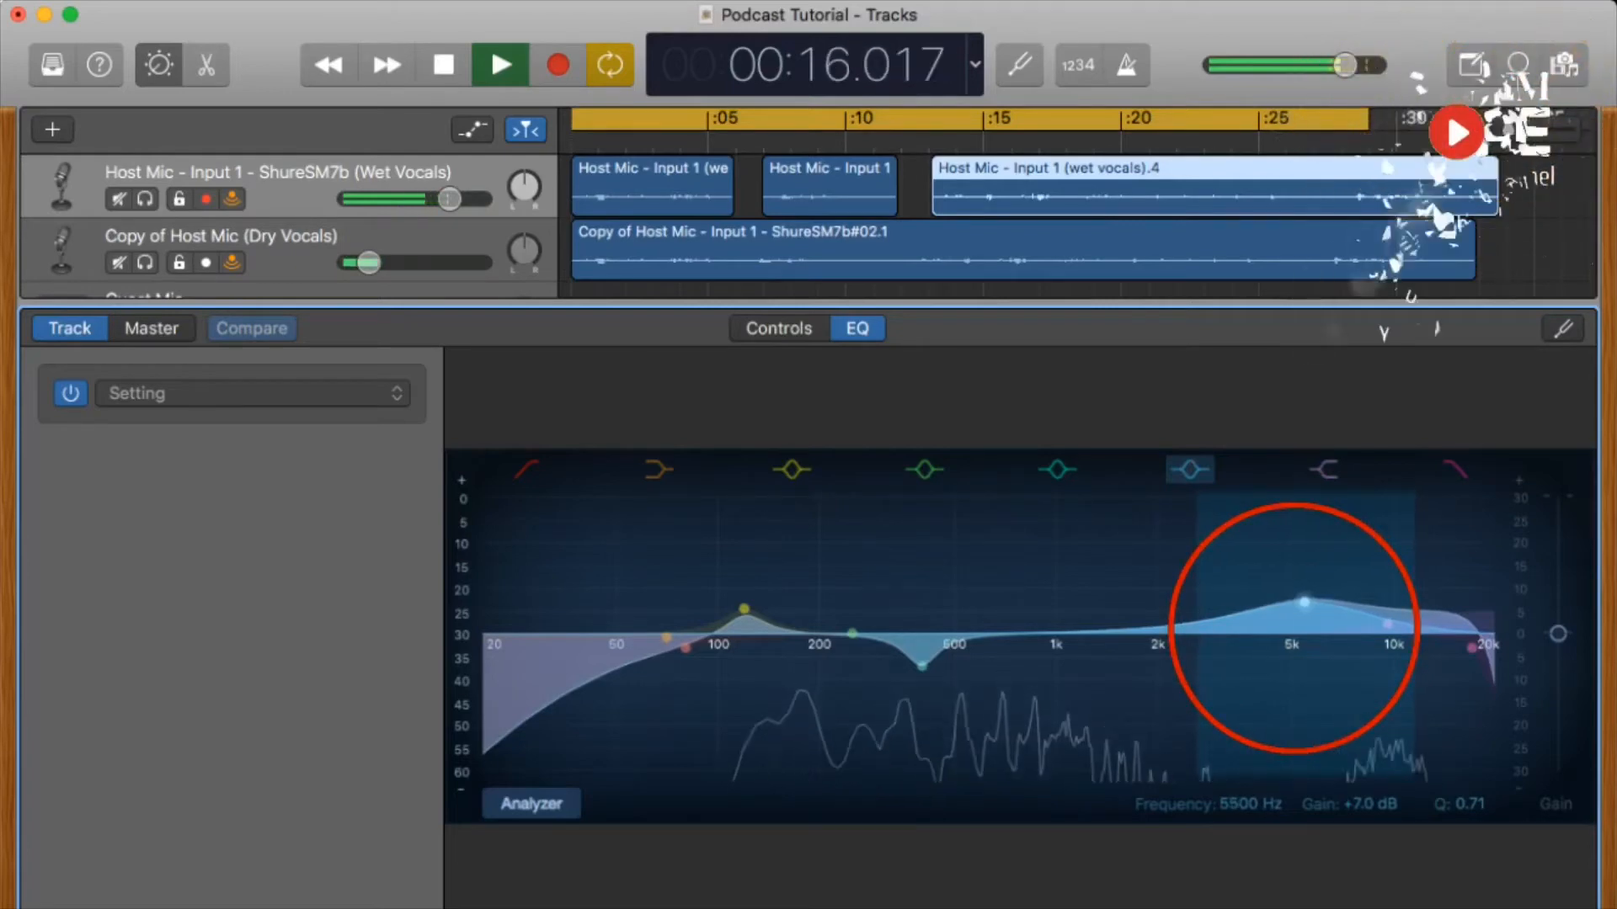
left_click_drag(1304, 602, 1309, 621)
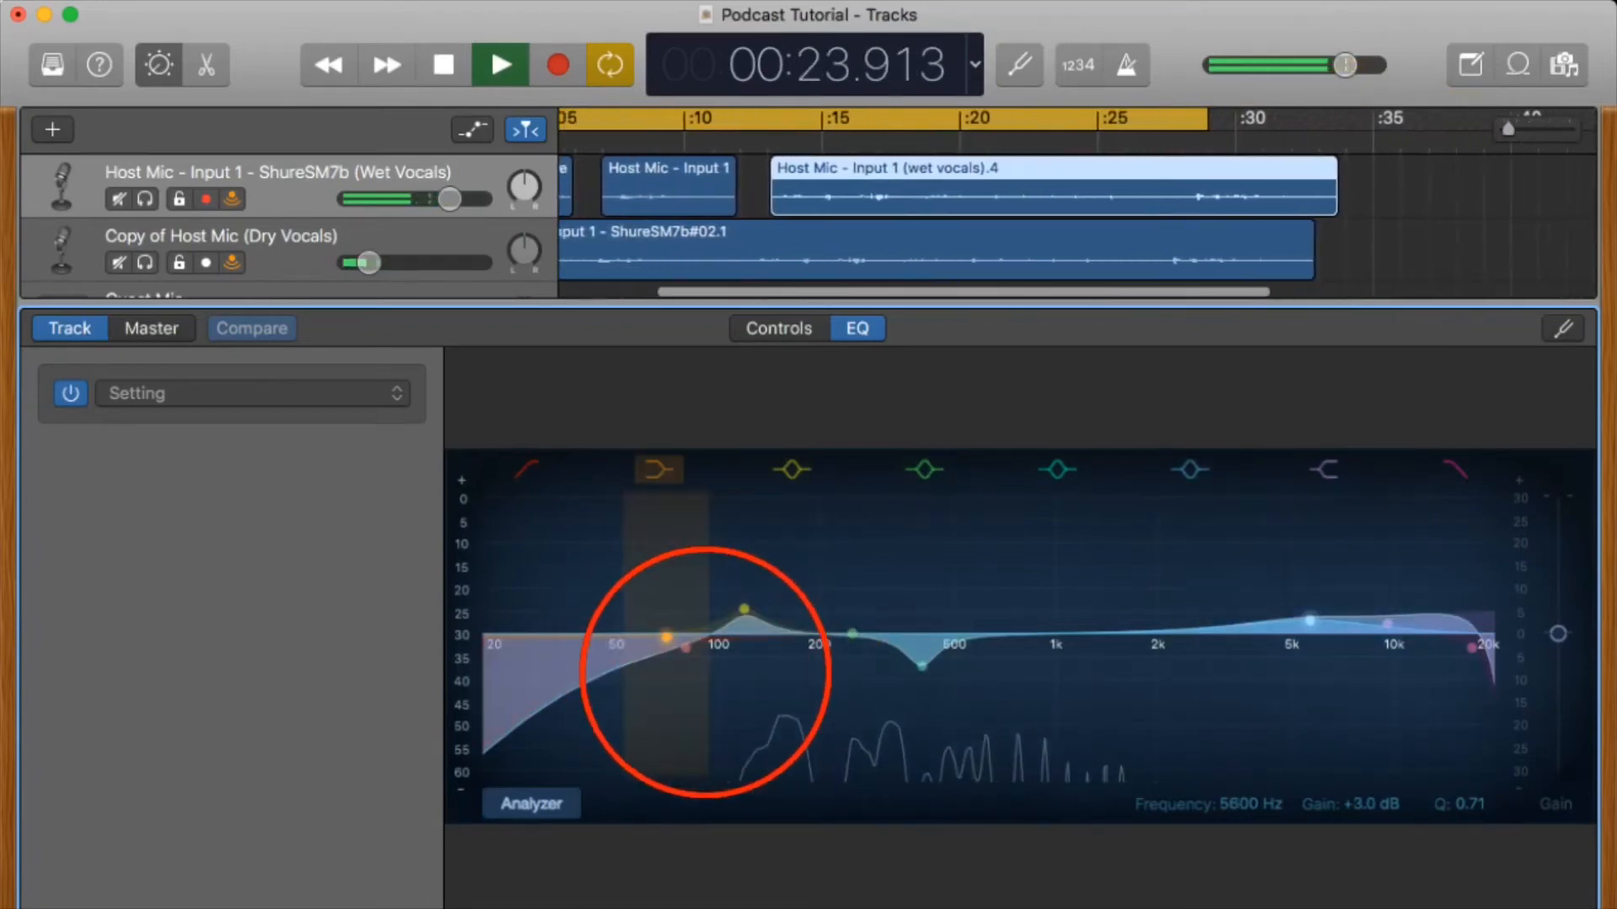
- Try boosting the orange low-shelf band to +23.0 dB at 310 Hz, and reduce it to +4.5 dB at 70 Hz
left_click_drag(669, 652, 801, 535)
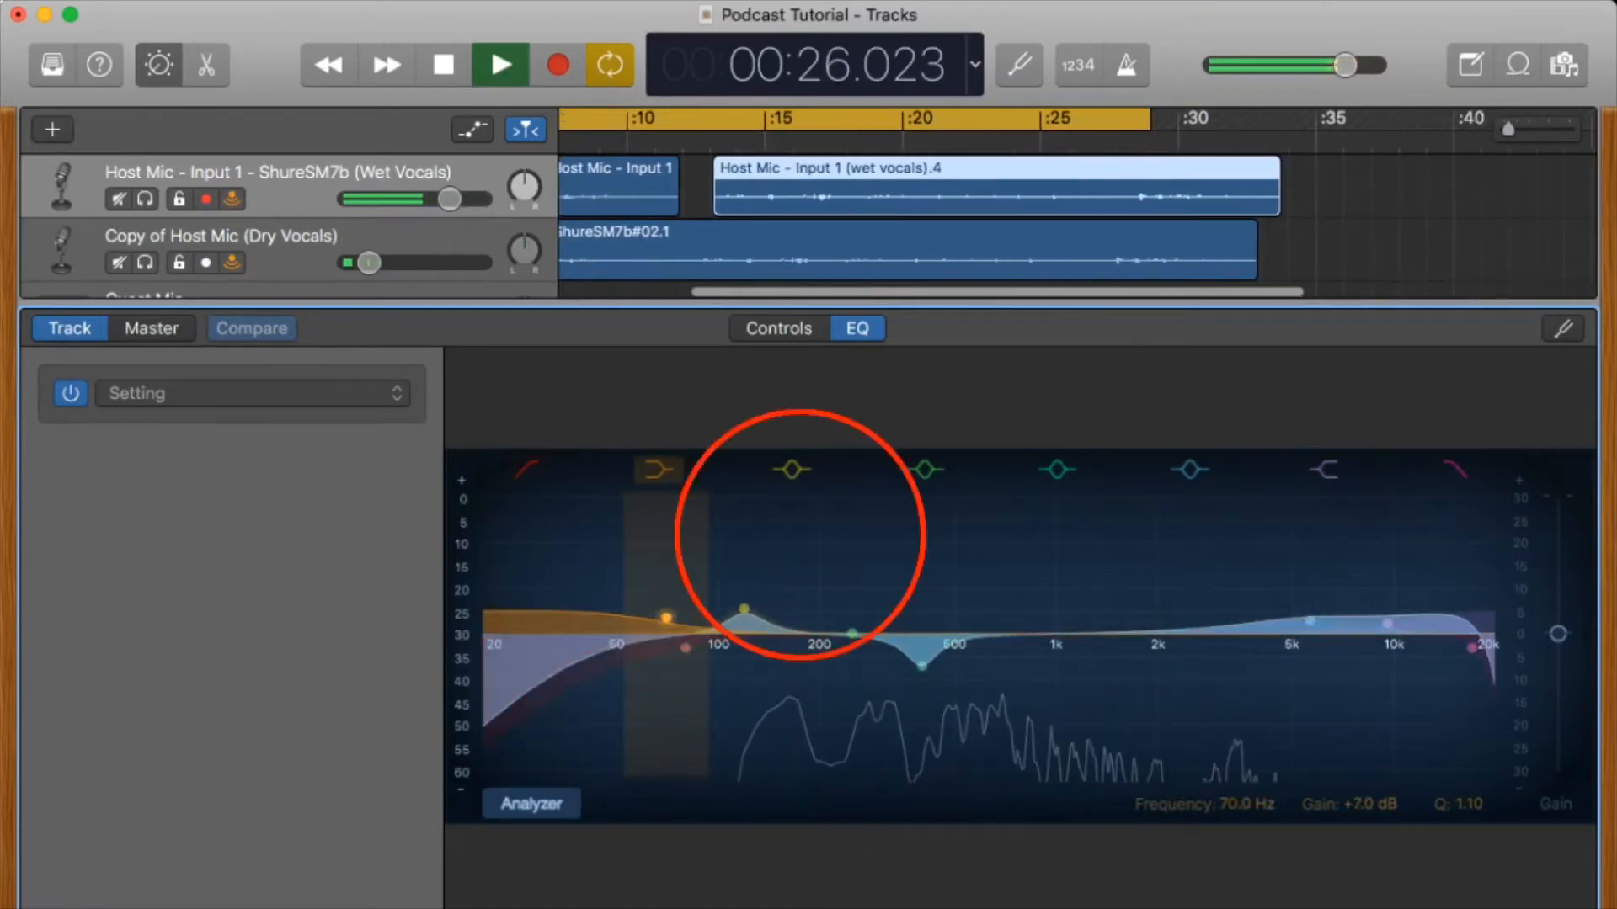
left_click_drag(666, 618, 882, 580)
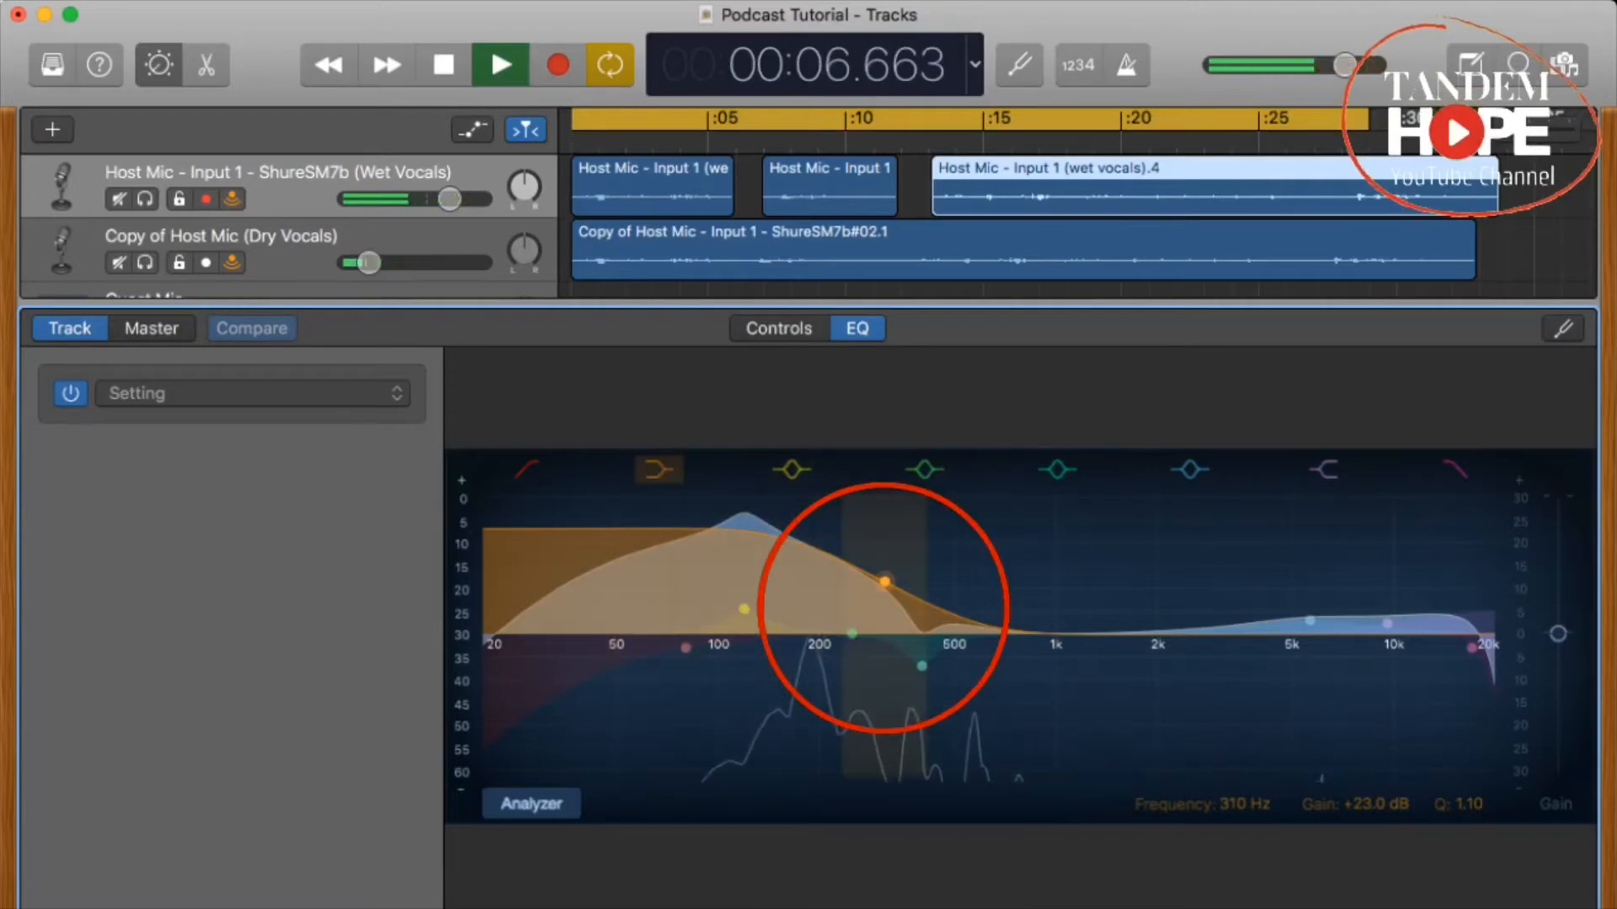
left_click_drag(884, 581, 661, 625)
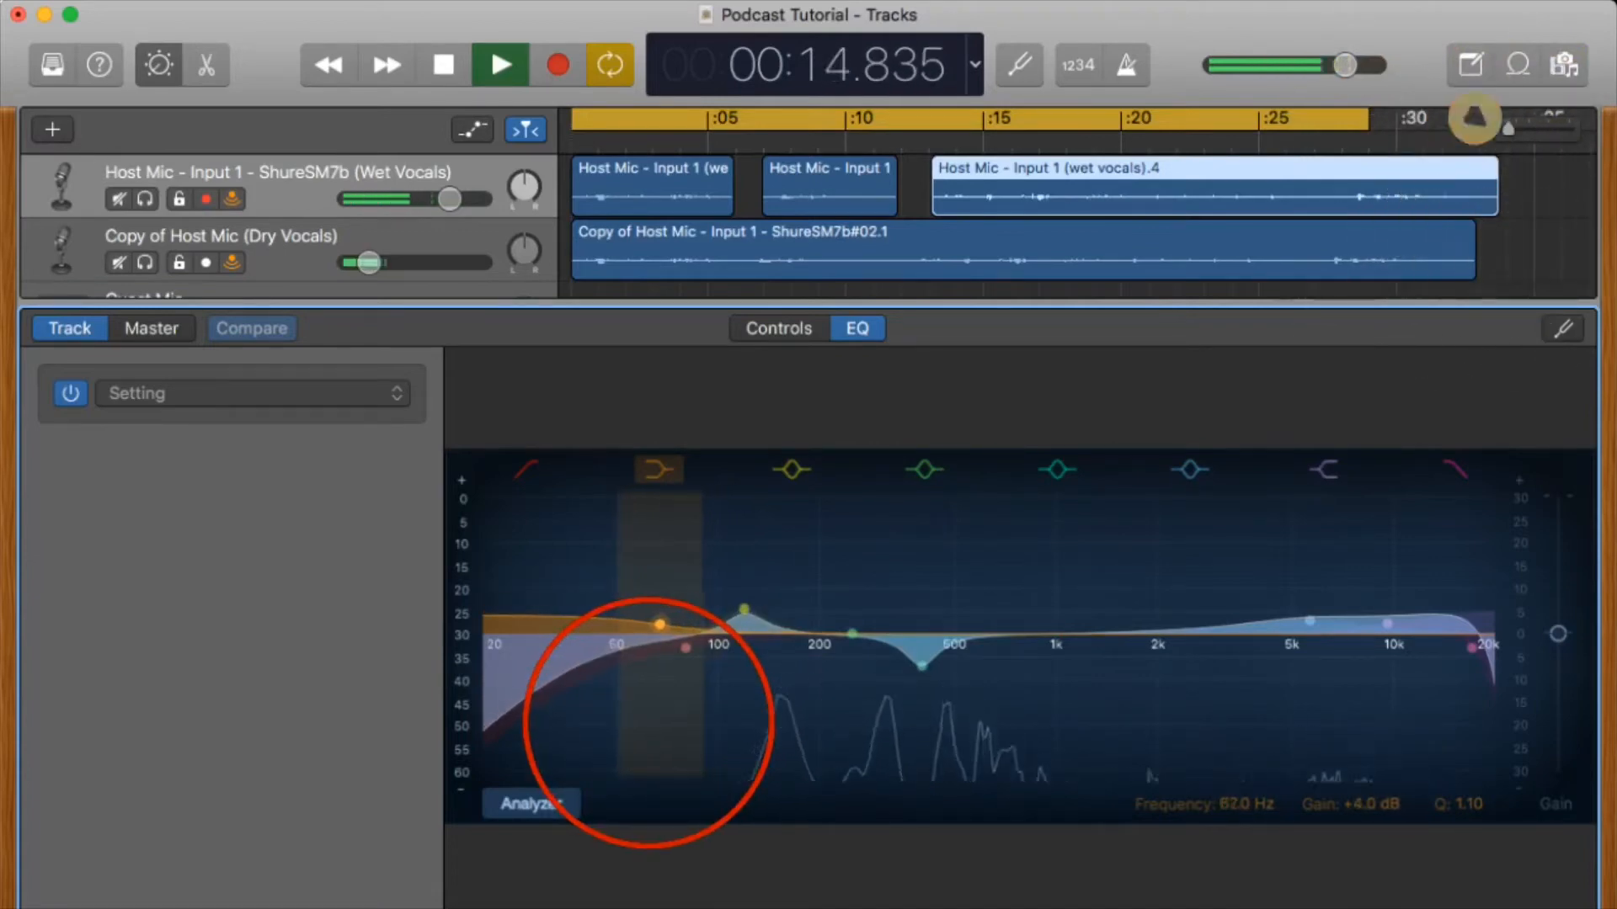
left_click_drag(660, 625, 669, 624)
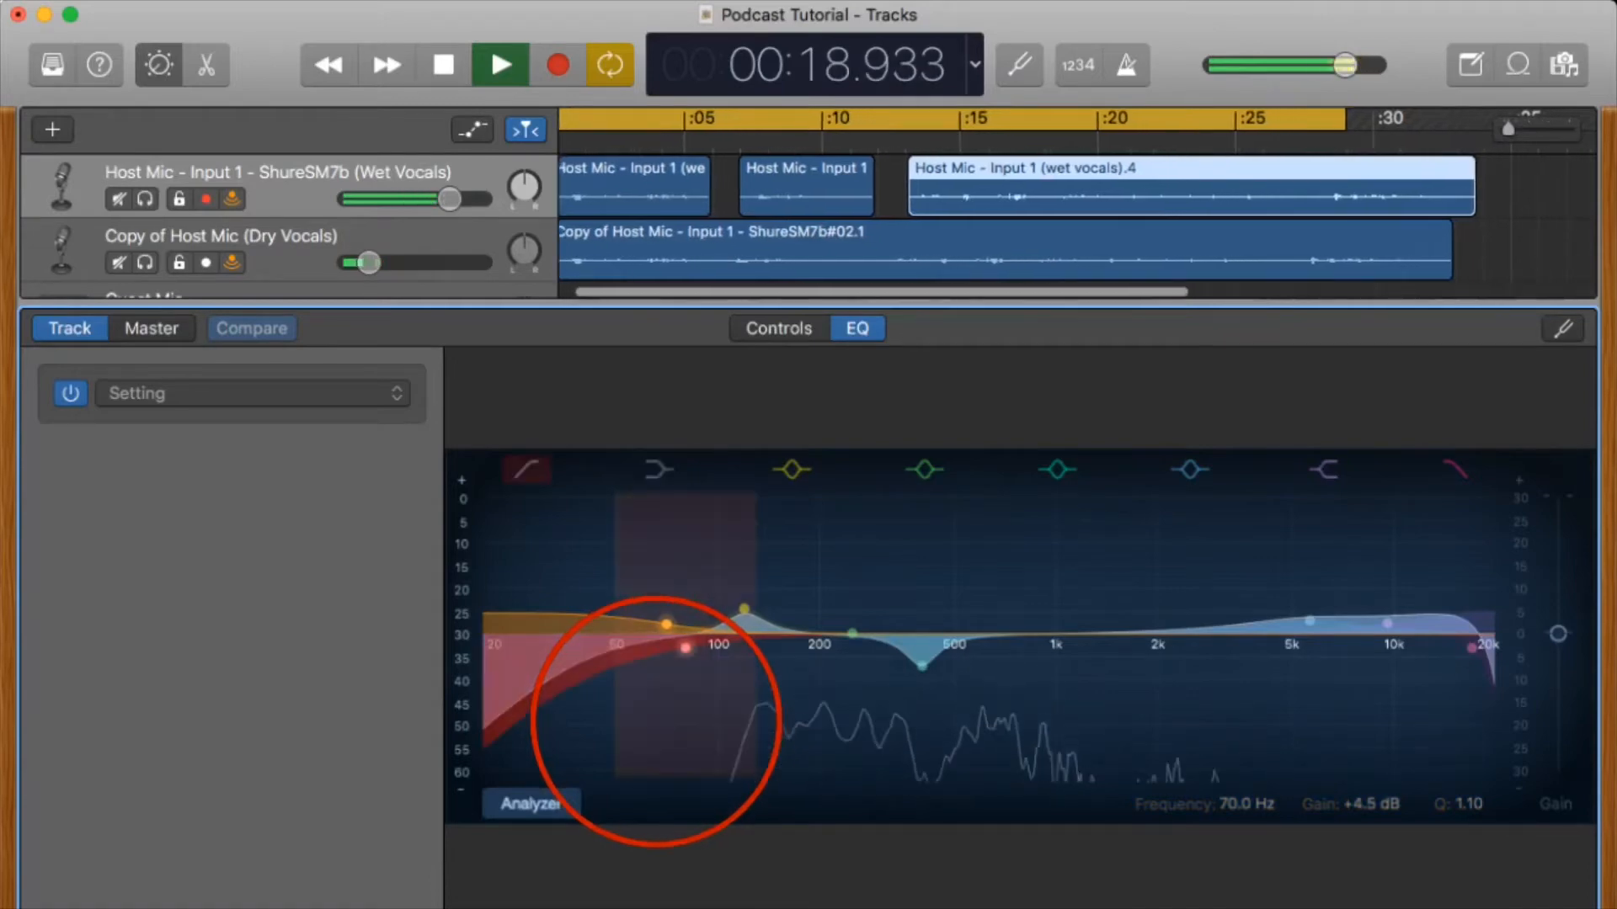
- Flatten the low-shelf band to about 0 dB and set the low-cut filter to 80 Hz
left_click_drag(685, 648, 667, 648)
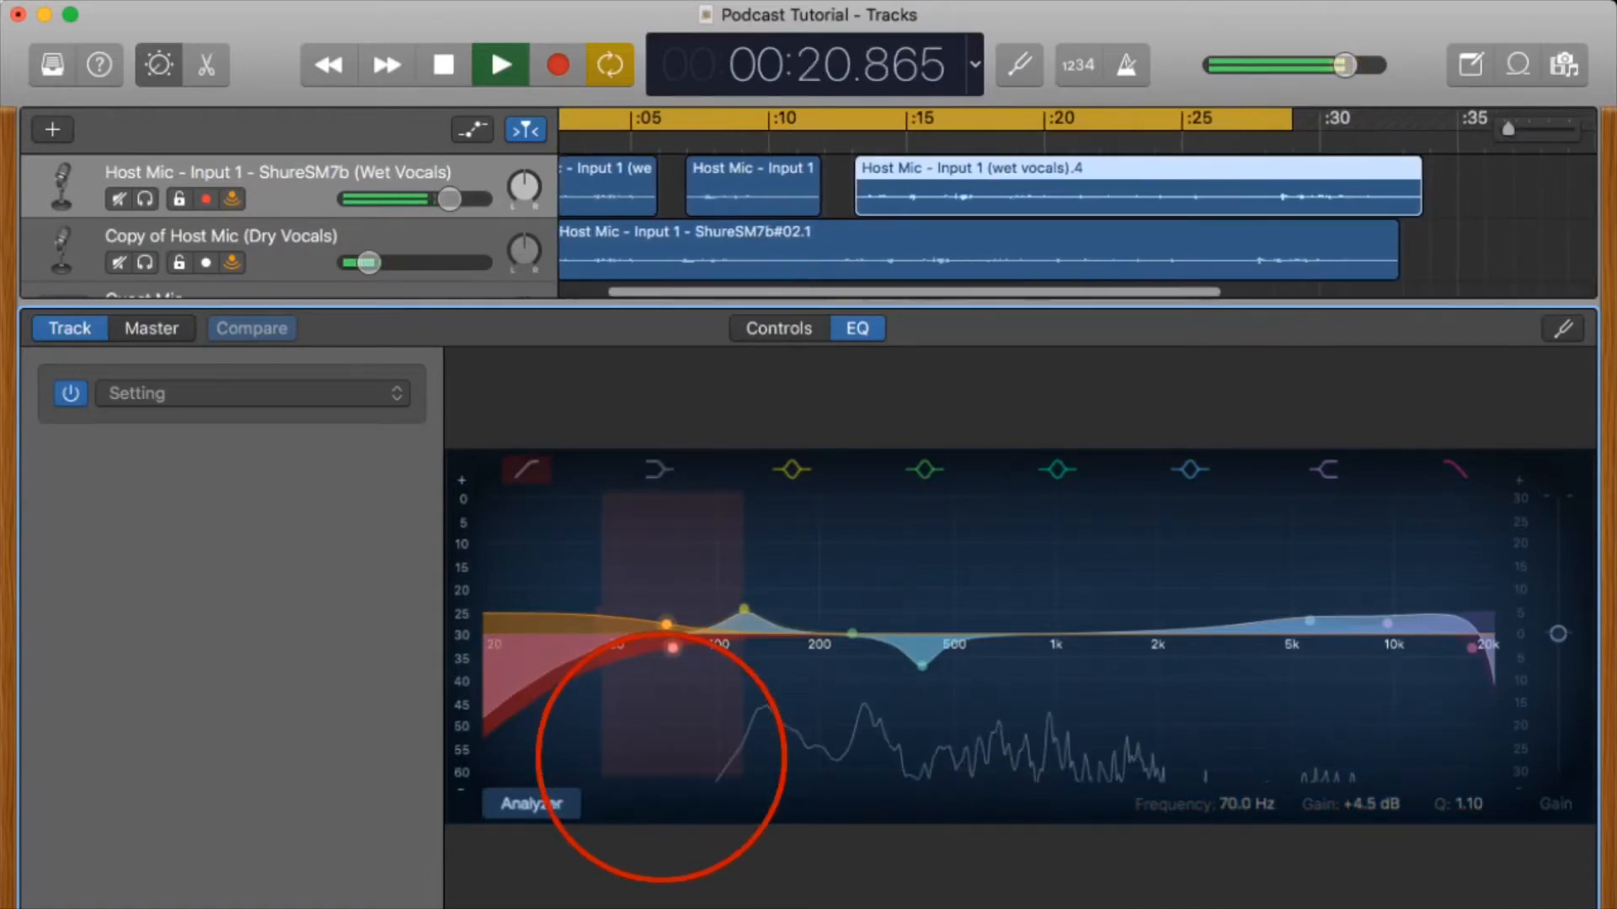
left_click_drag(666, 624, 666, 634)
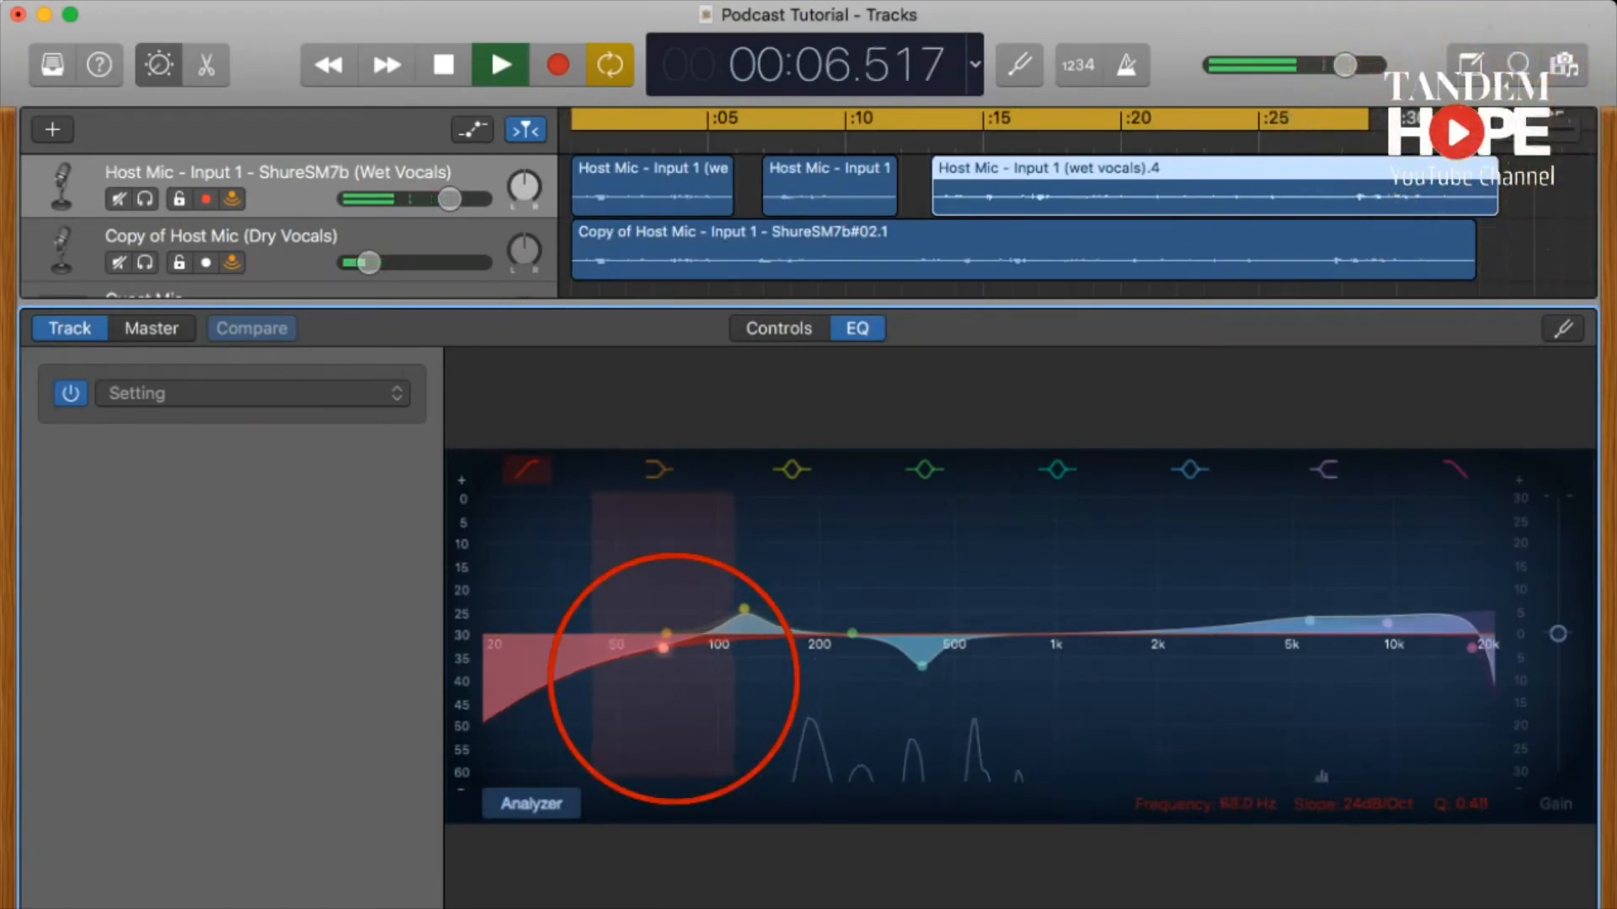
left_click_drag(674, 679, 680, 647)
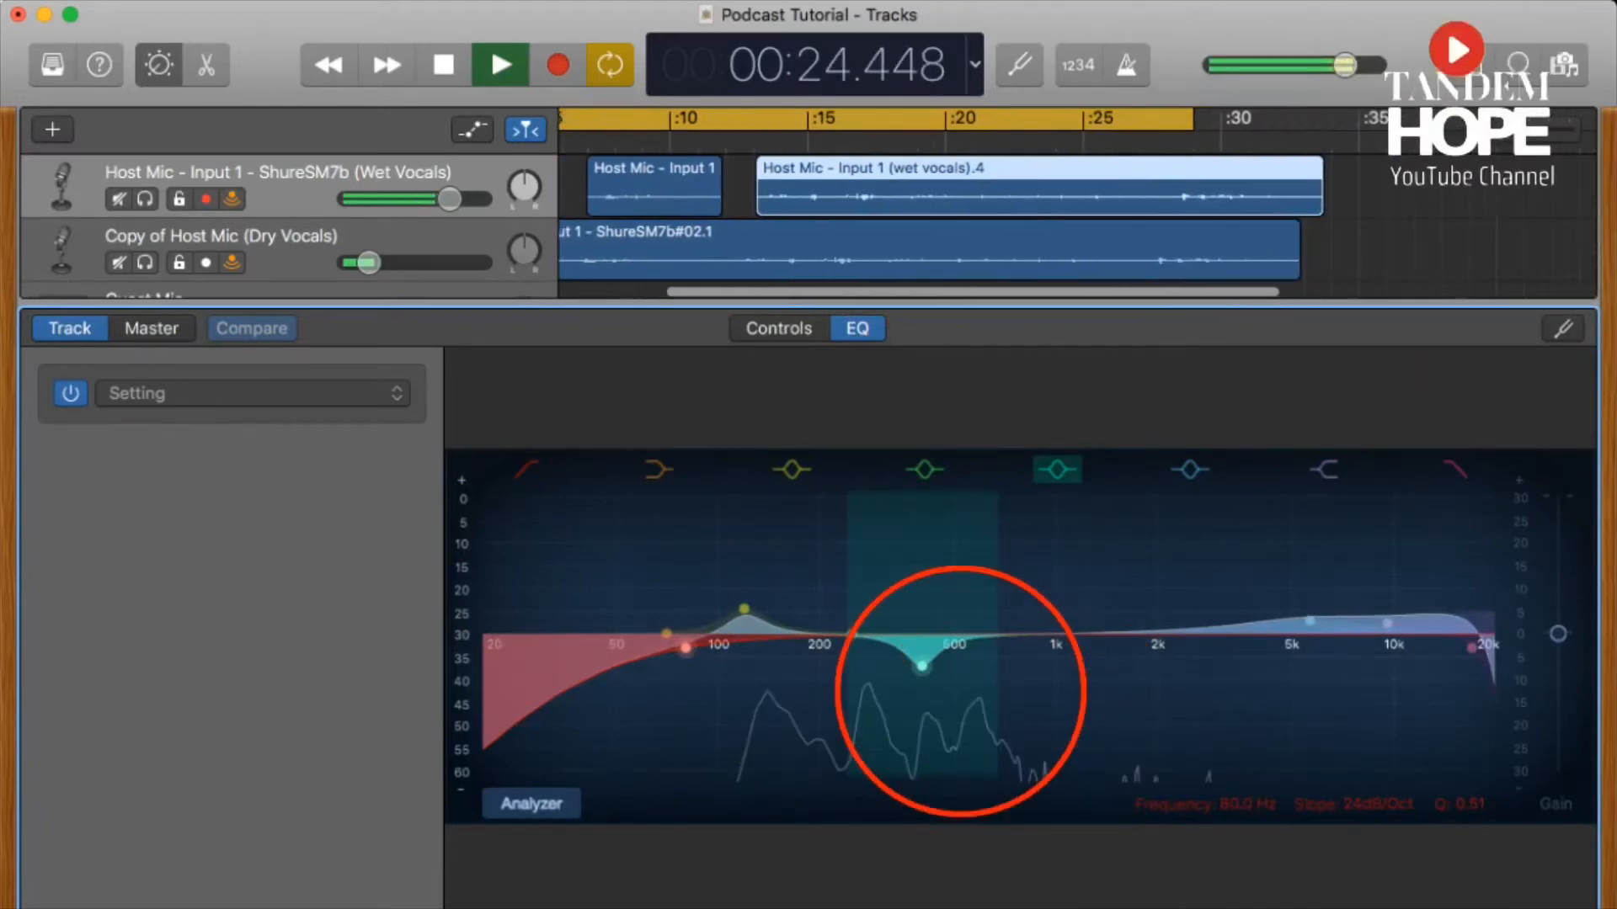
- Compare the Low, Mid and High EQ knobs in the track controls with the detailed EQ curve
left_click(780, 330)
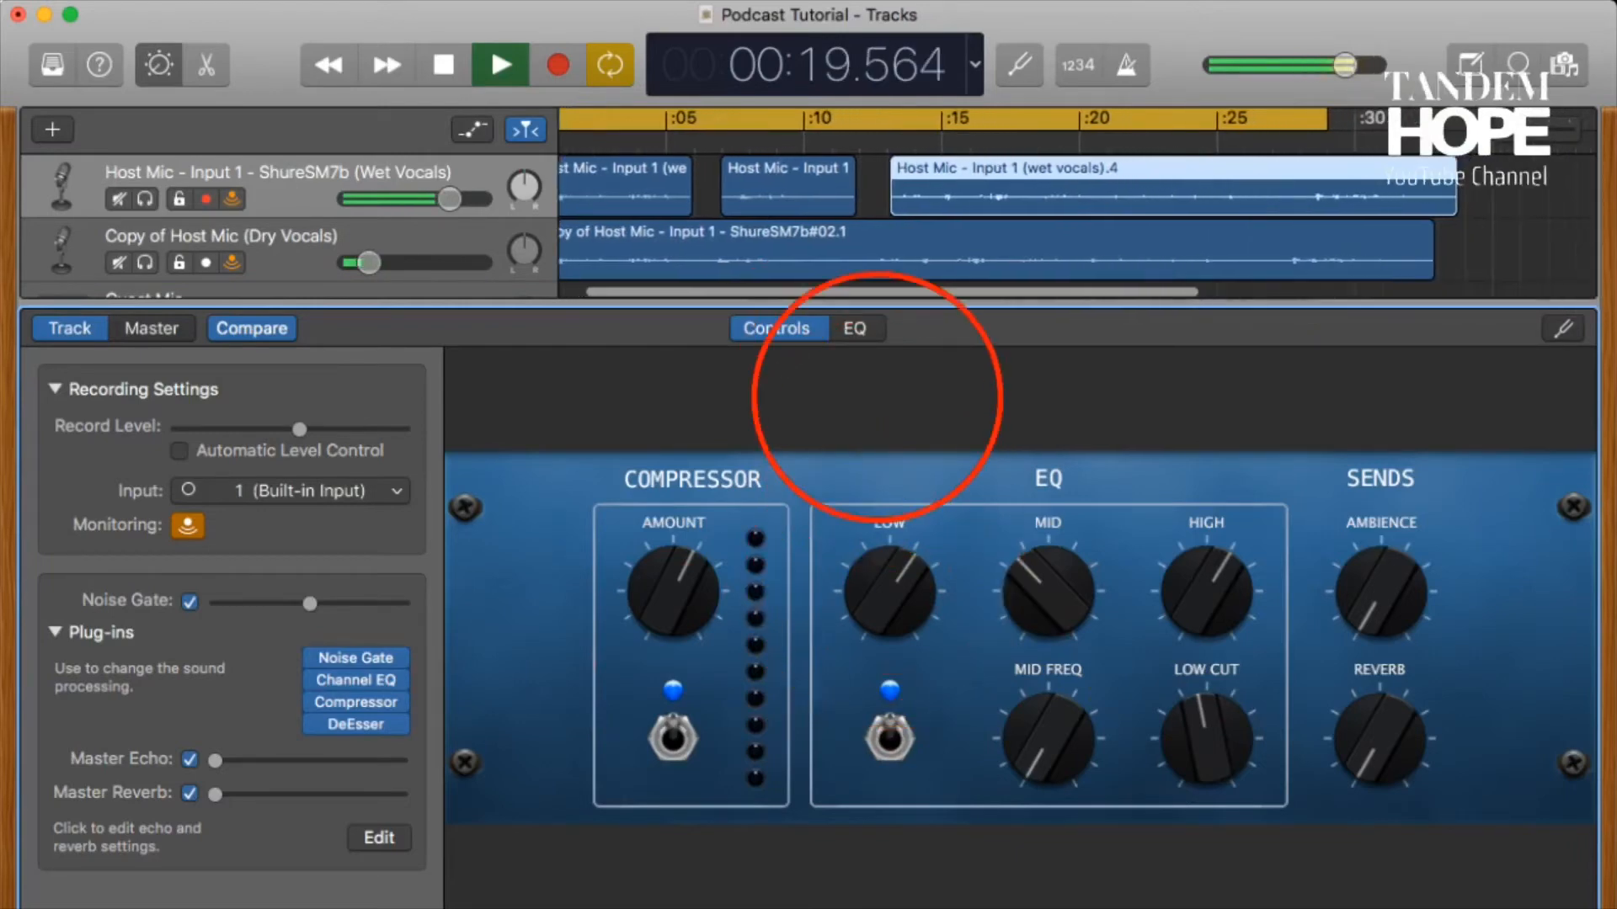
left_click(857, 329)
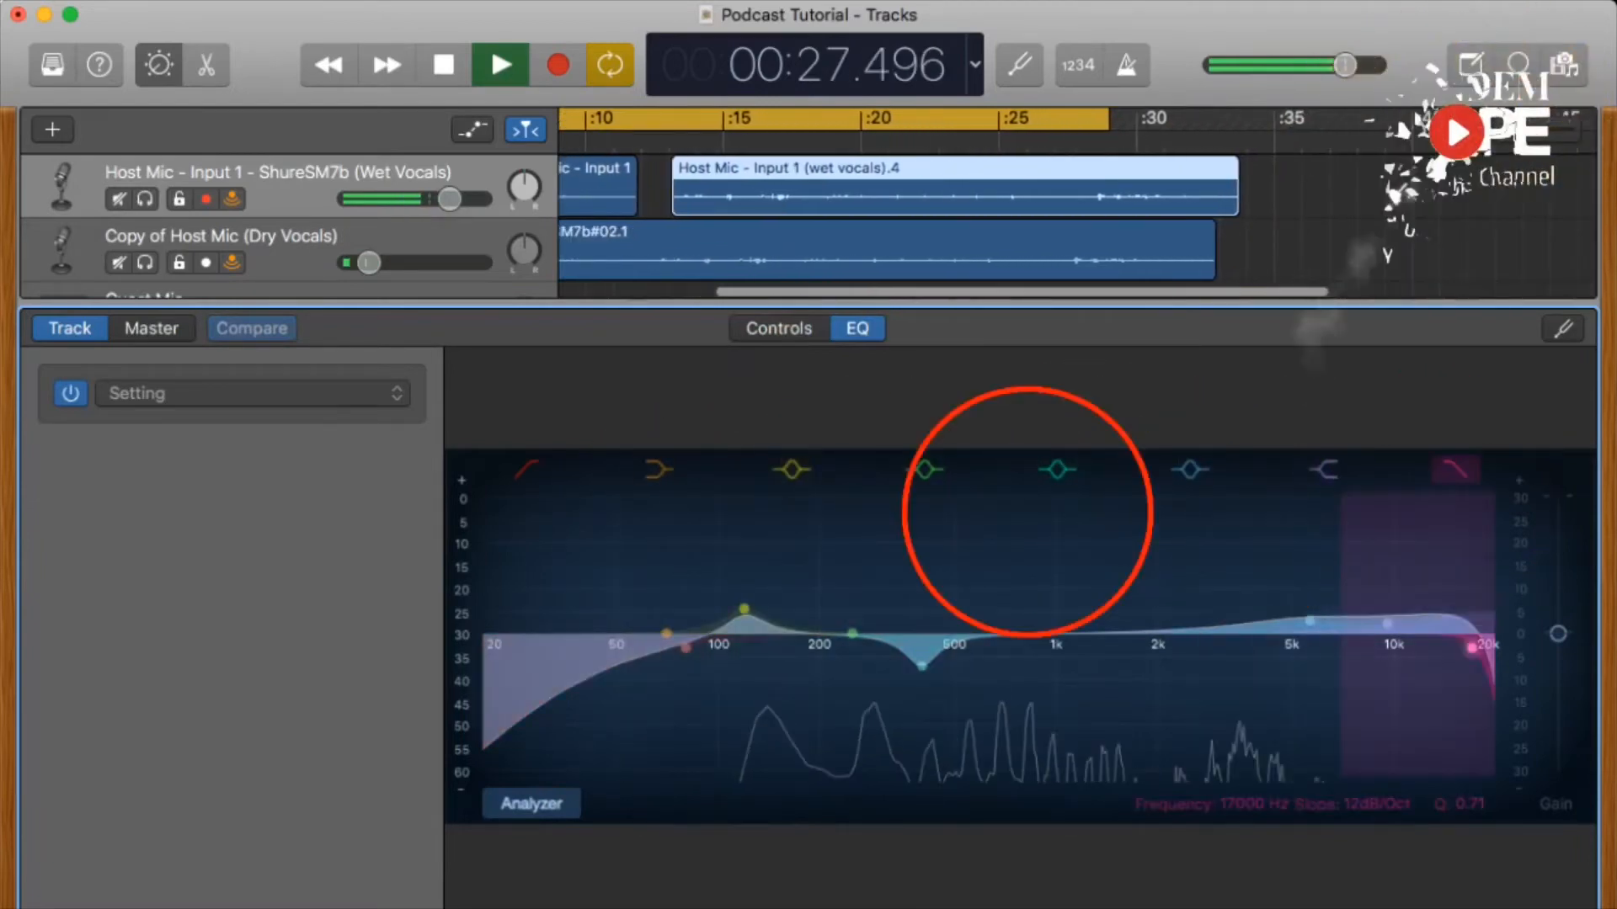
left_click(772, 332)
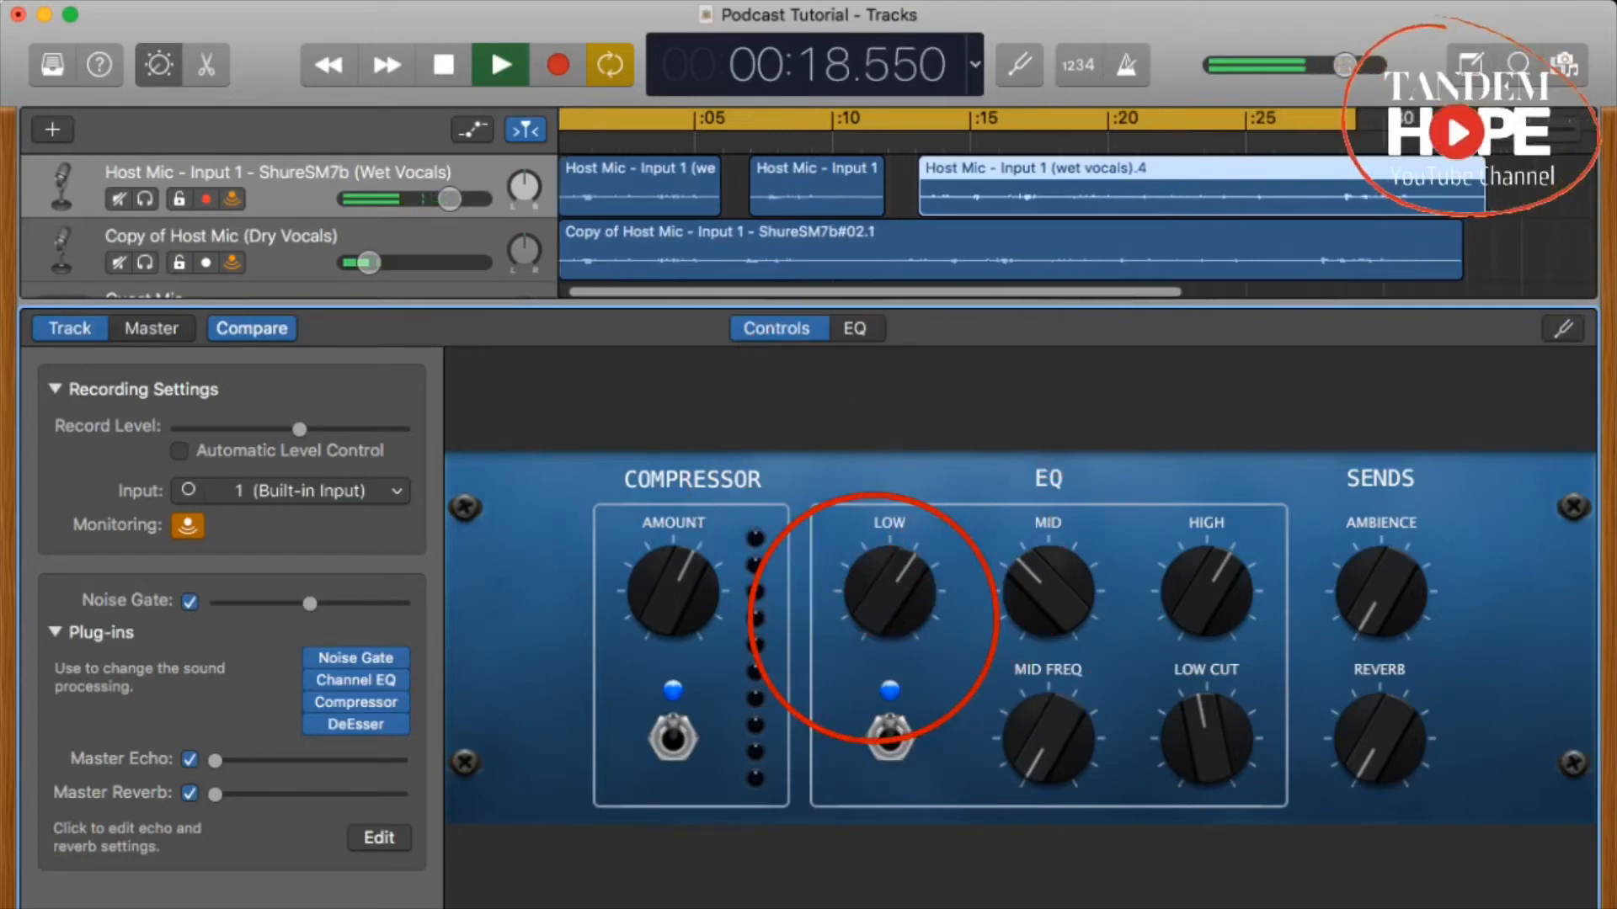
left_click_drag(874, 619, 830, 602)
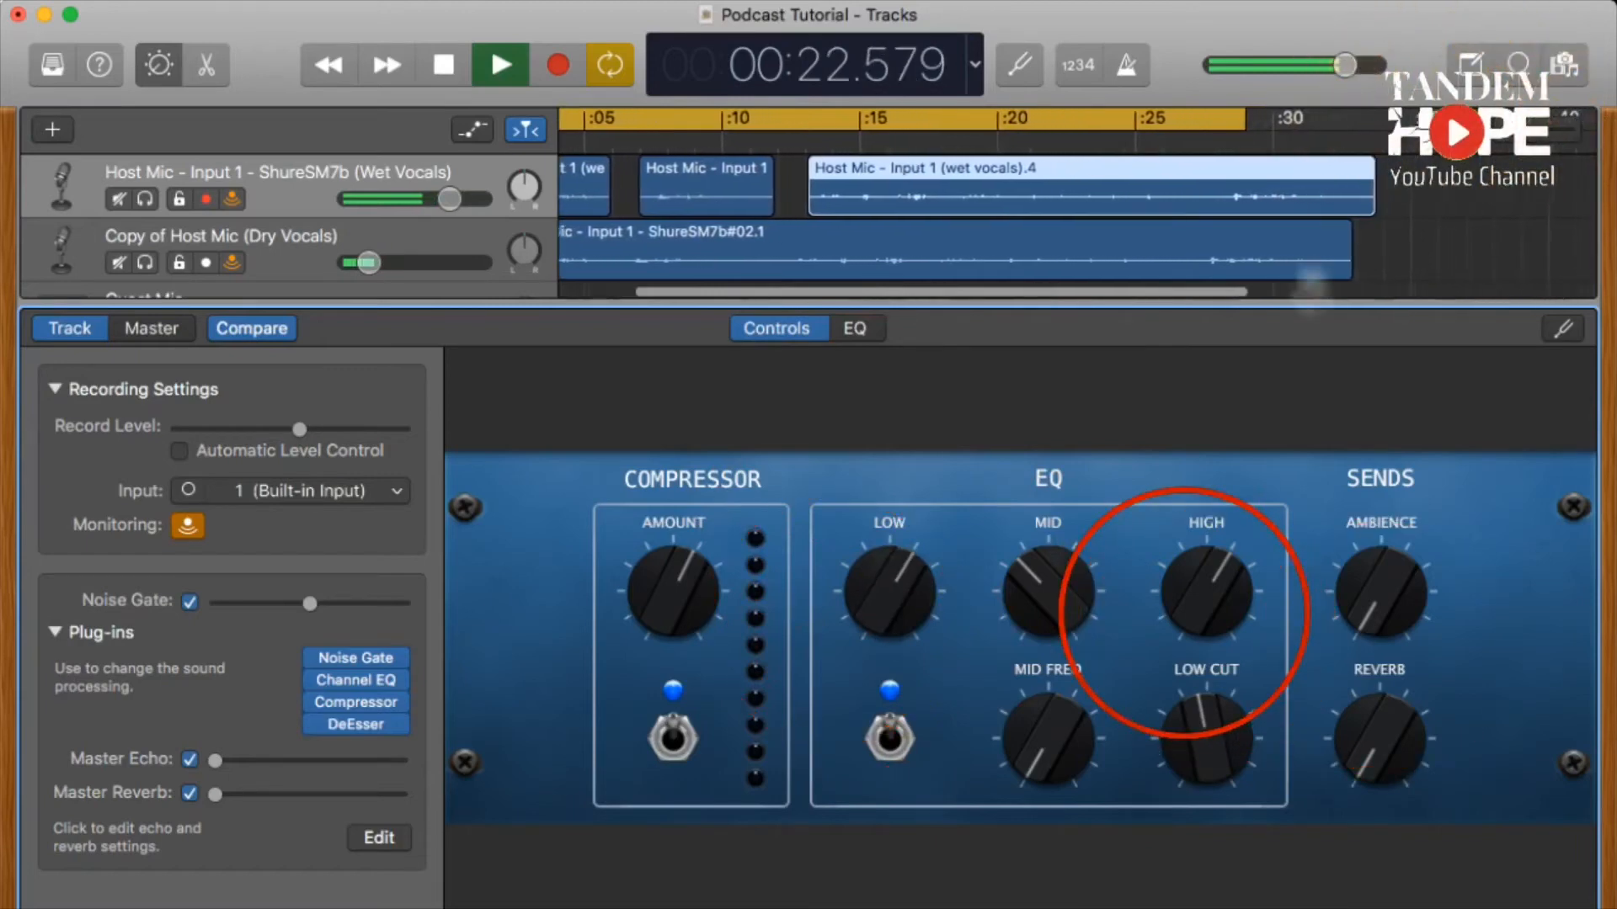
left_click_drag(1195, 611, 1137, 603)
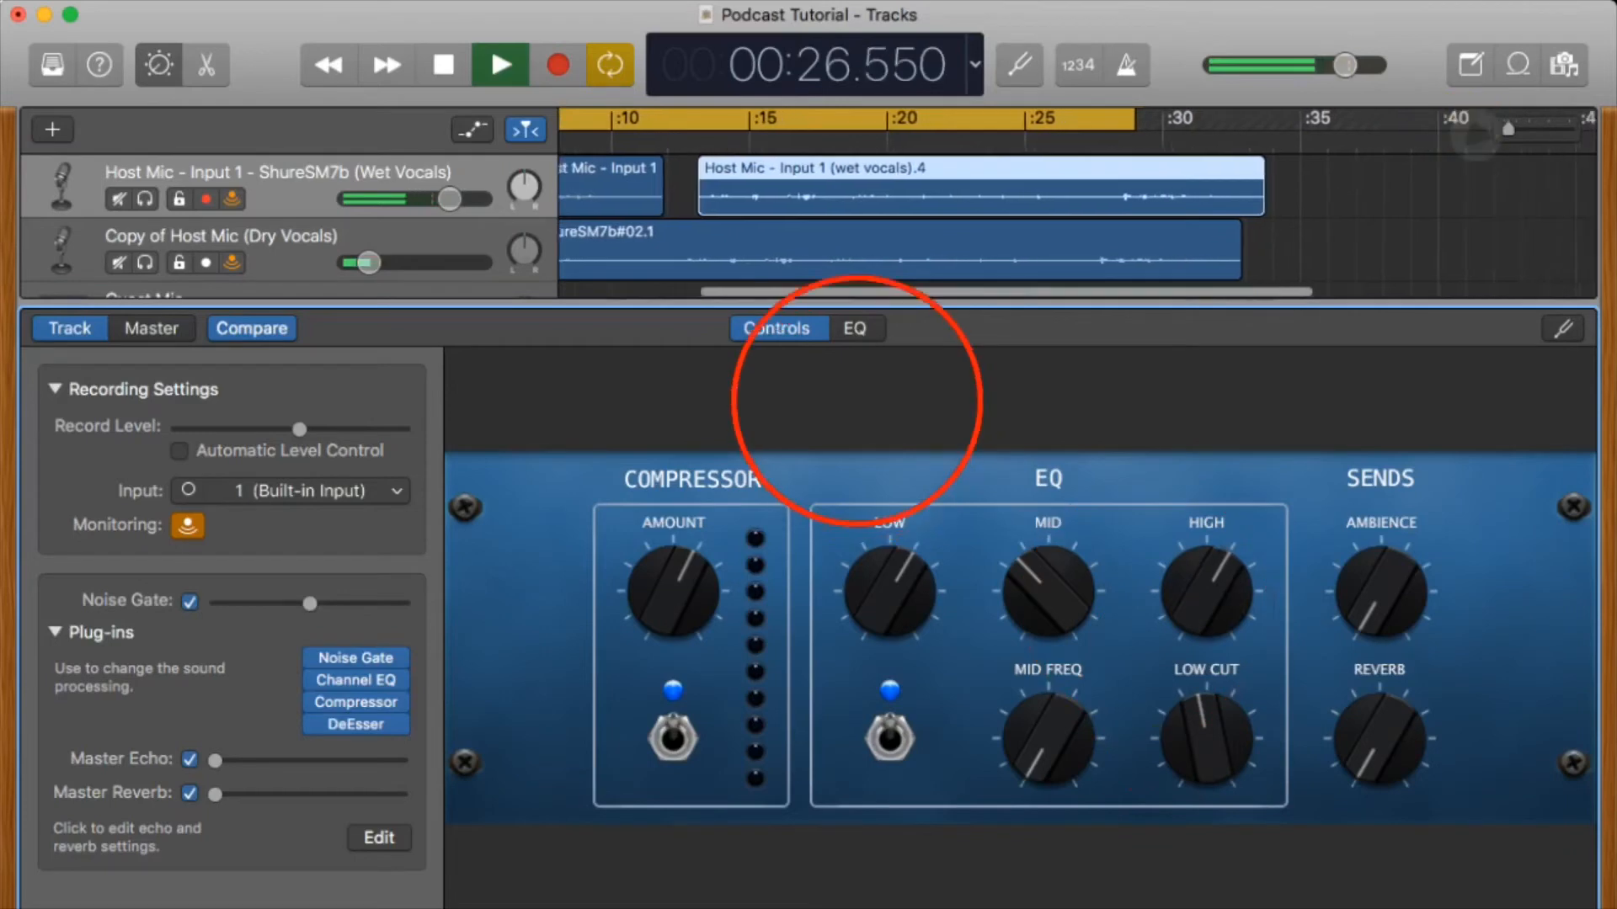
left_click(854, 329)
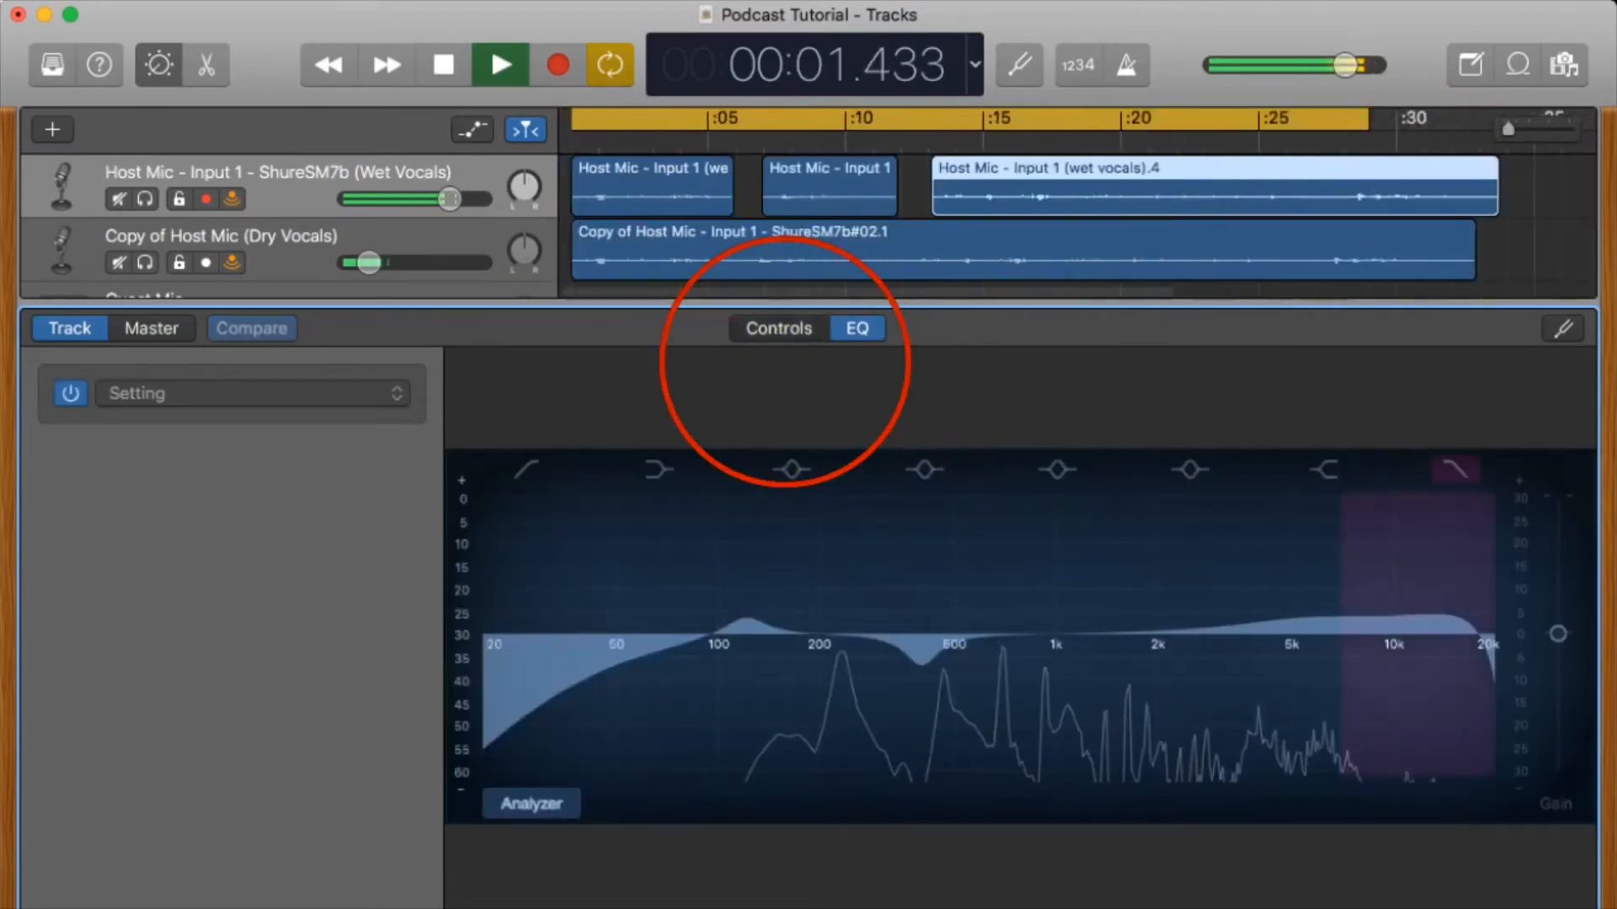
left_click(776, 328)
mouse_move(1032, 606)
left_mouse_down()
mouse_move(1019, 556)
mouse_move(1037, 623)
left_mouse_up()
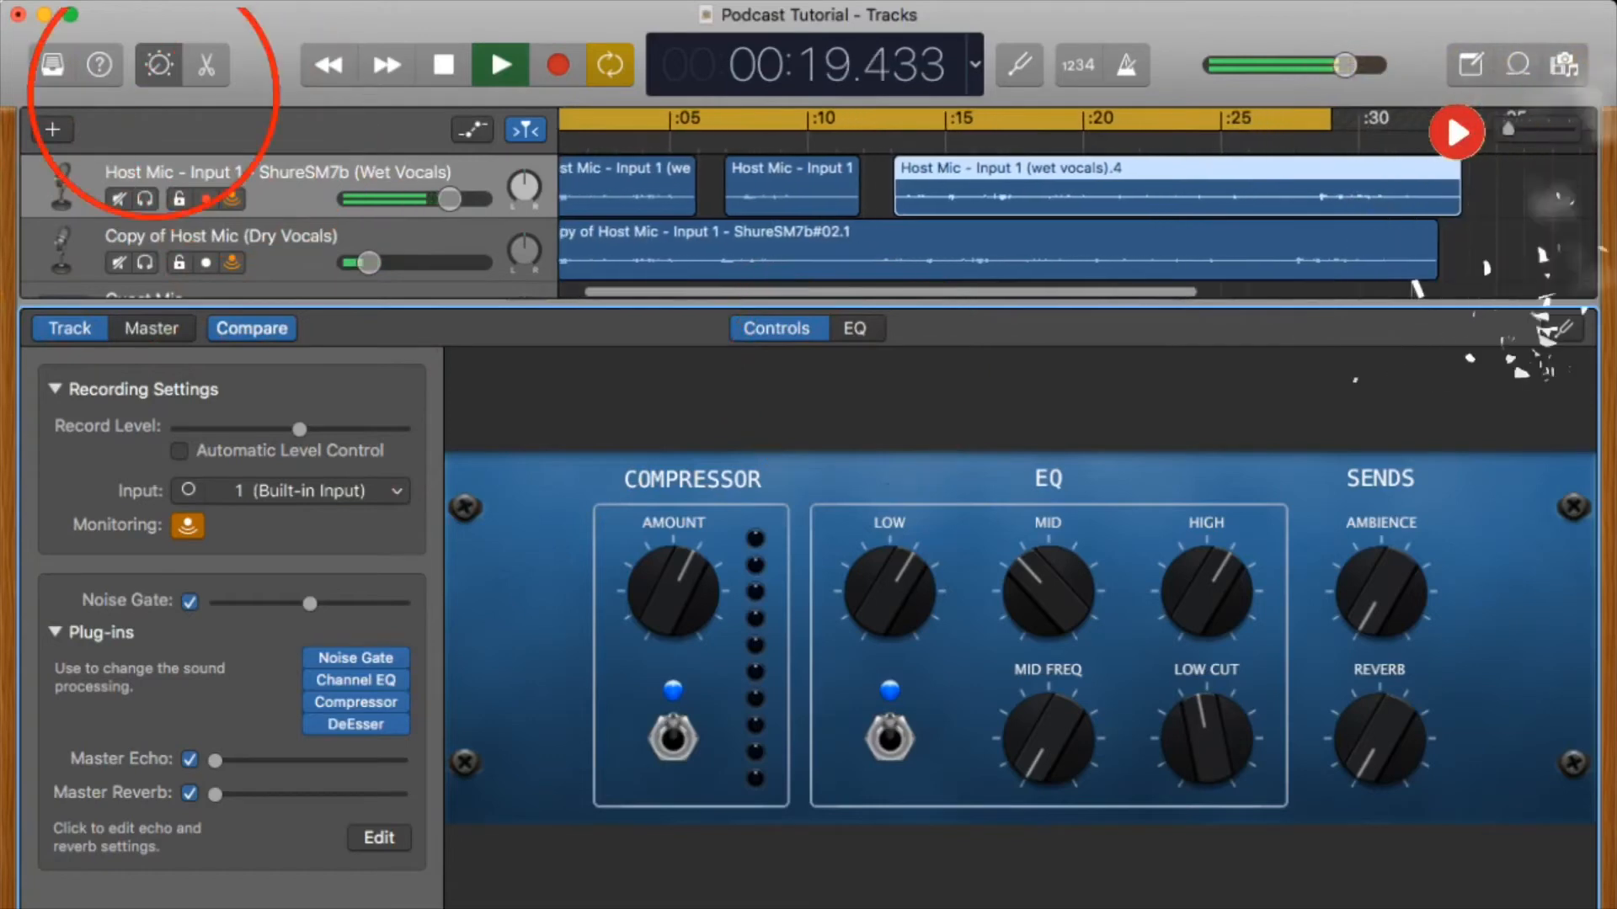
- Turn on Quick Help and inspect the wet vocals' EQ curve around 500 Hz
left_click(99, 65)
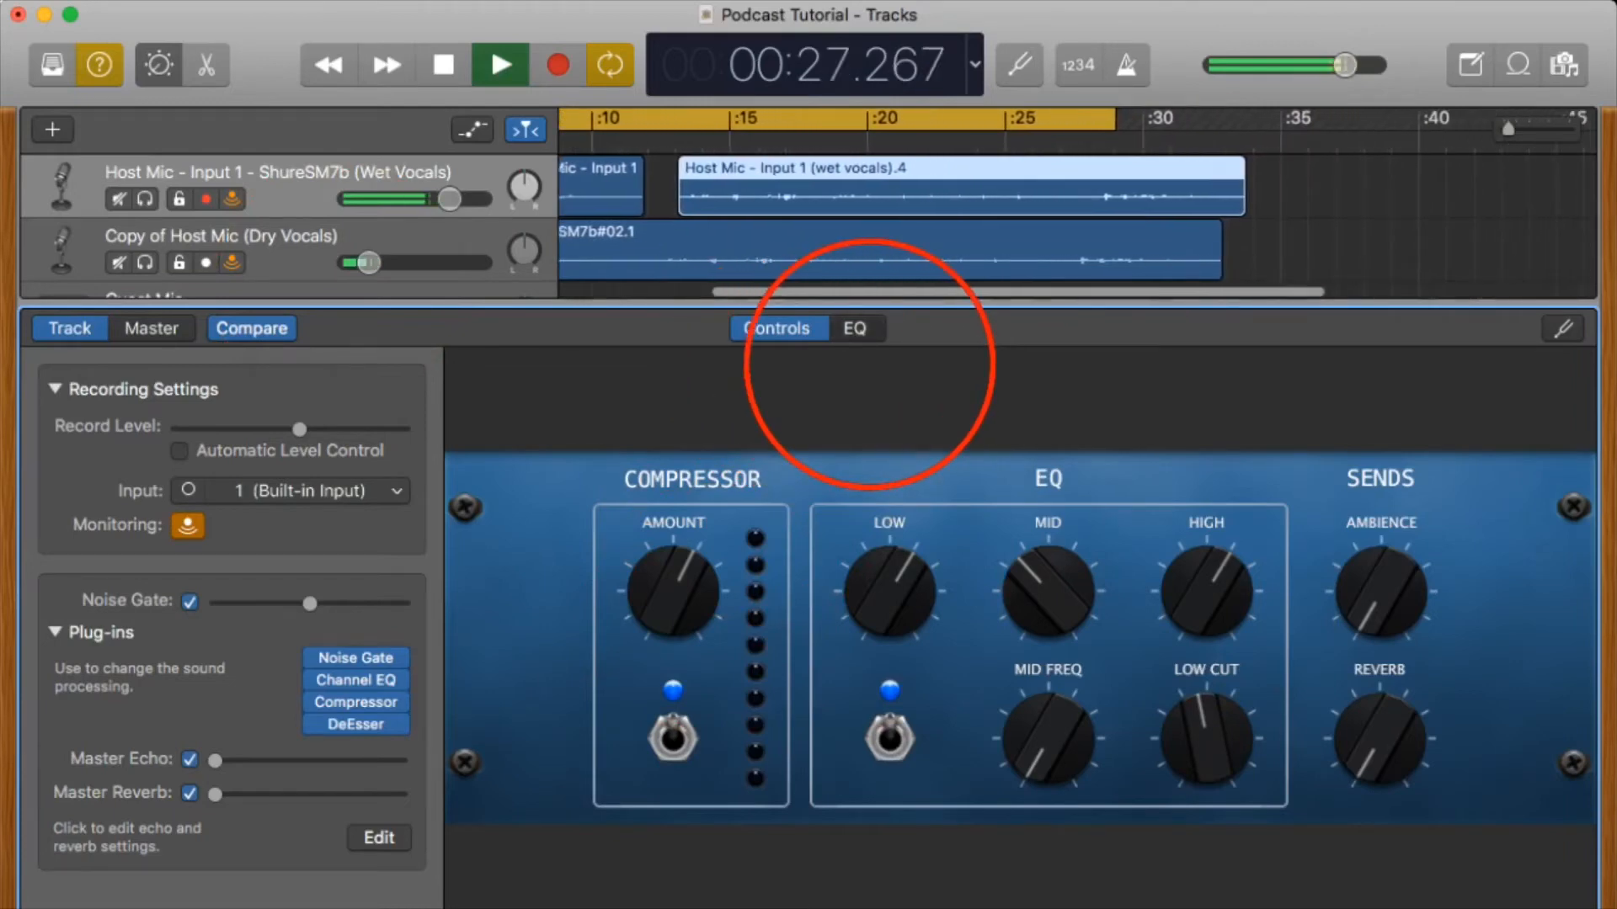
left_click(857, 329)
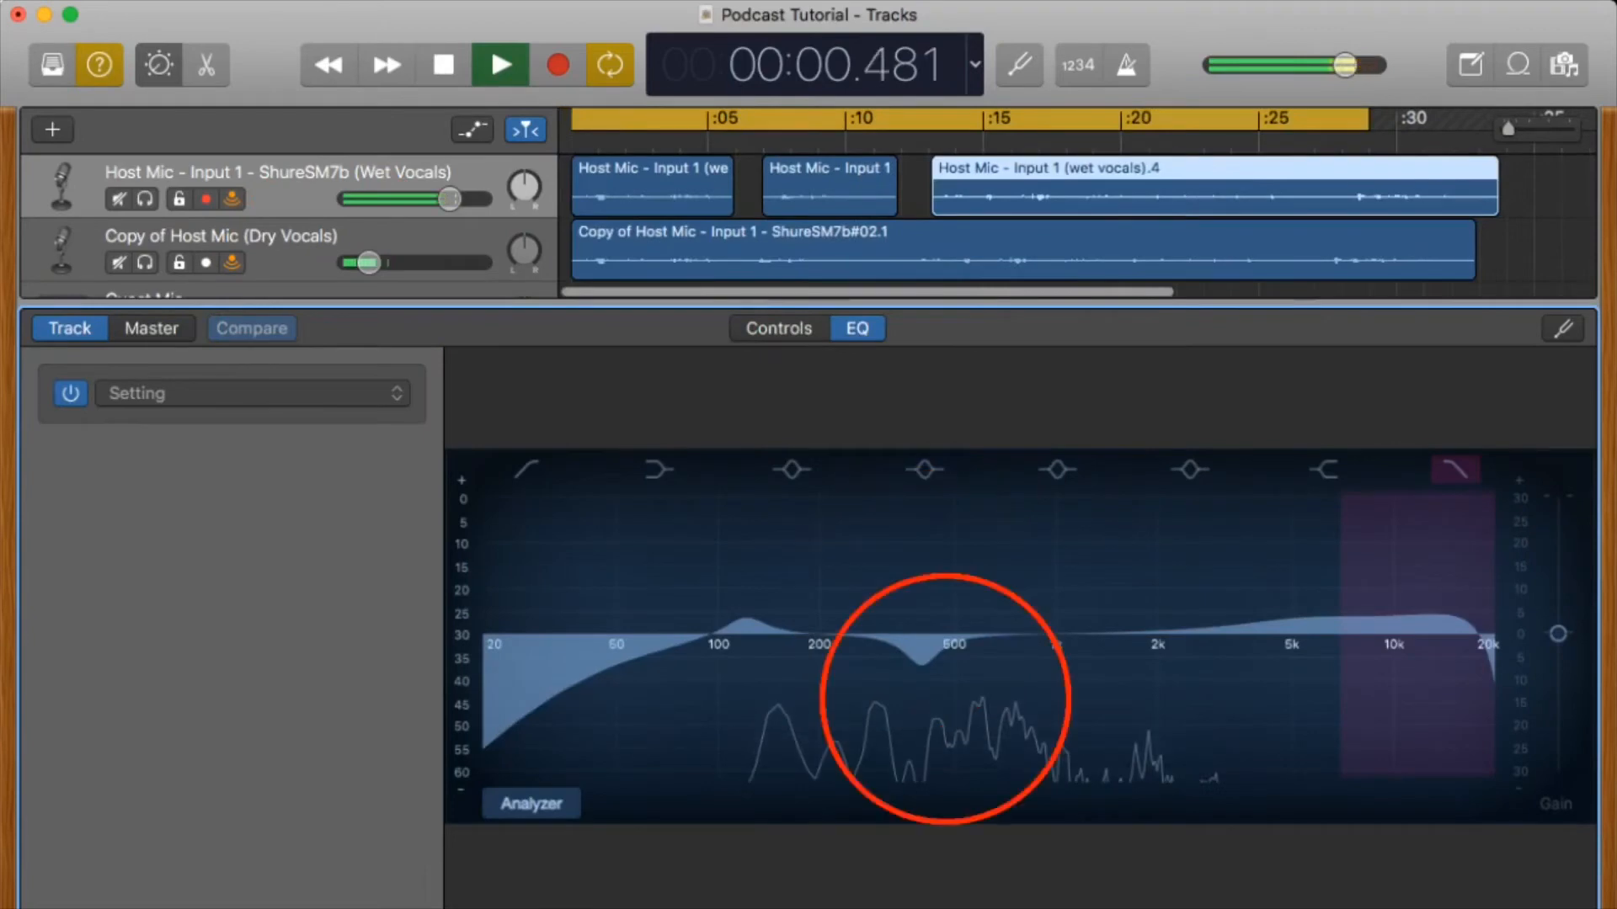
left_click(940, 699)
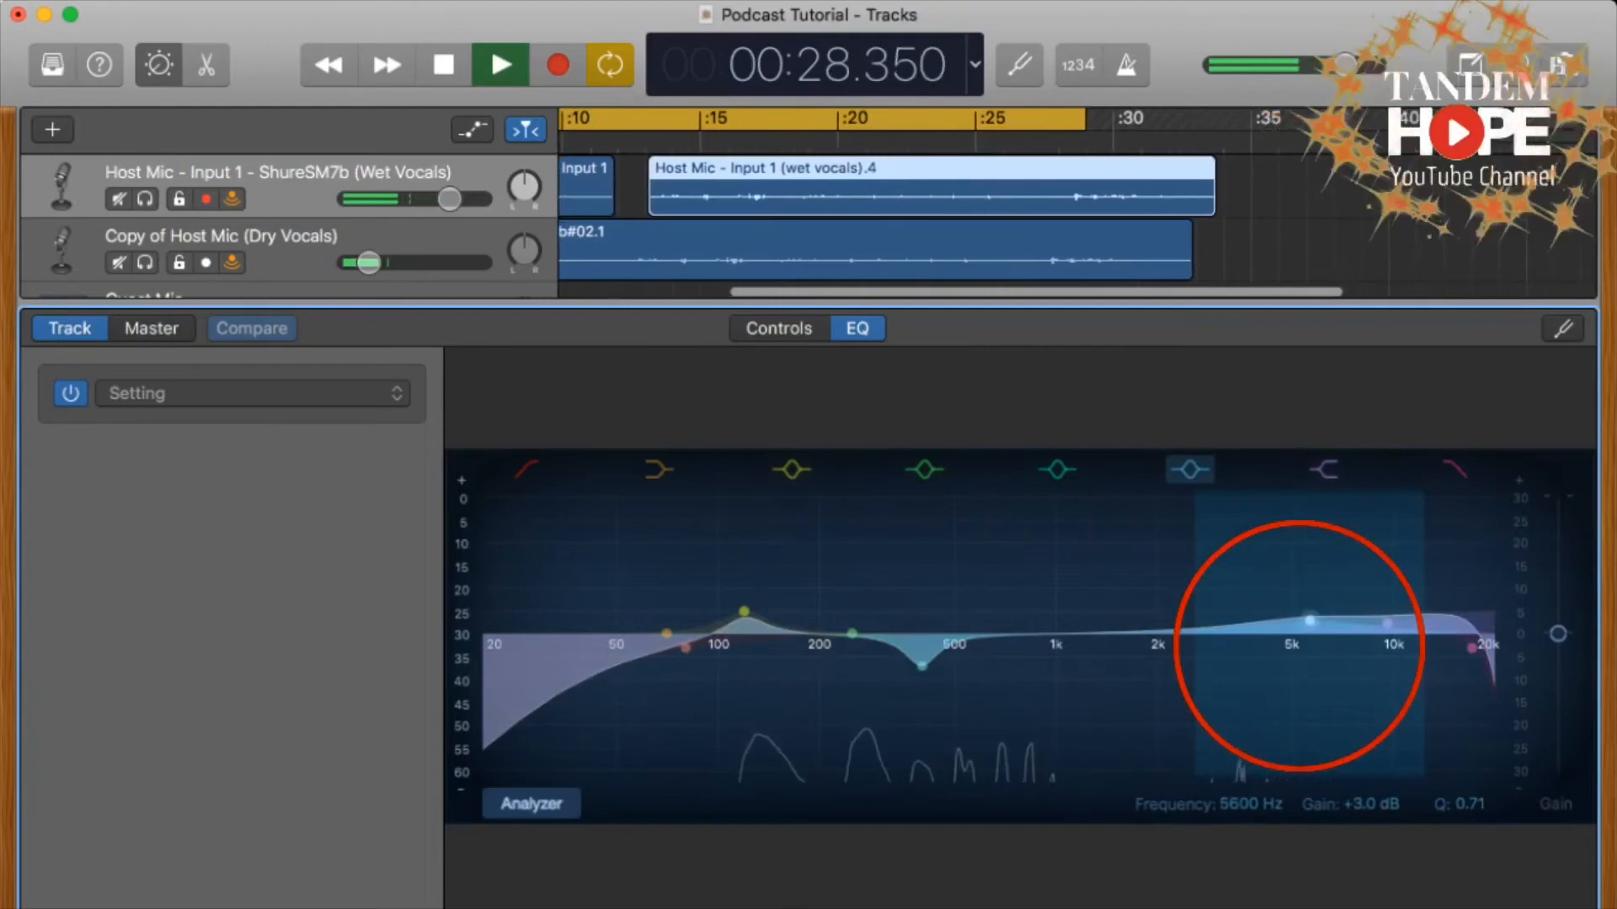
- Set the blue high-mid band to +7.0 dB at 5500 Hz and the purple high shelf to +5.5 dB at 10200 Hz
mouse_move(1309, 621)
left_mouse_down()
mouse_move(1310, 536)
mouse_move(1307, 606)
left_mouse_up()
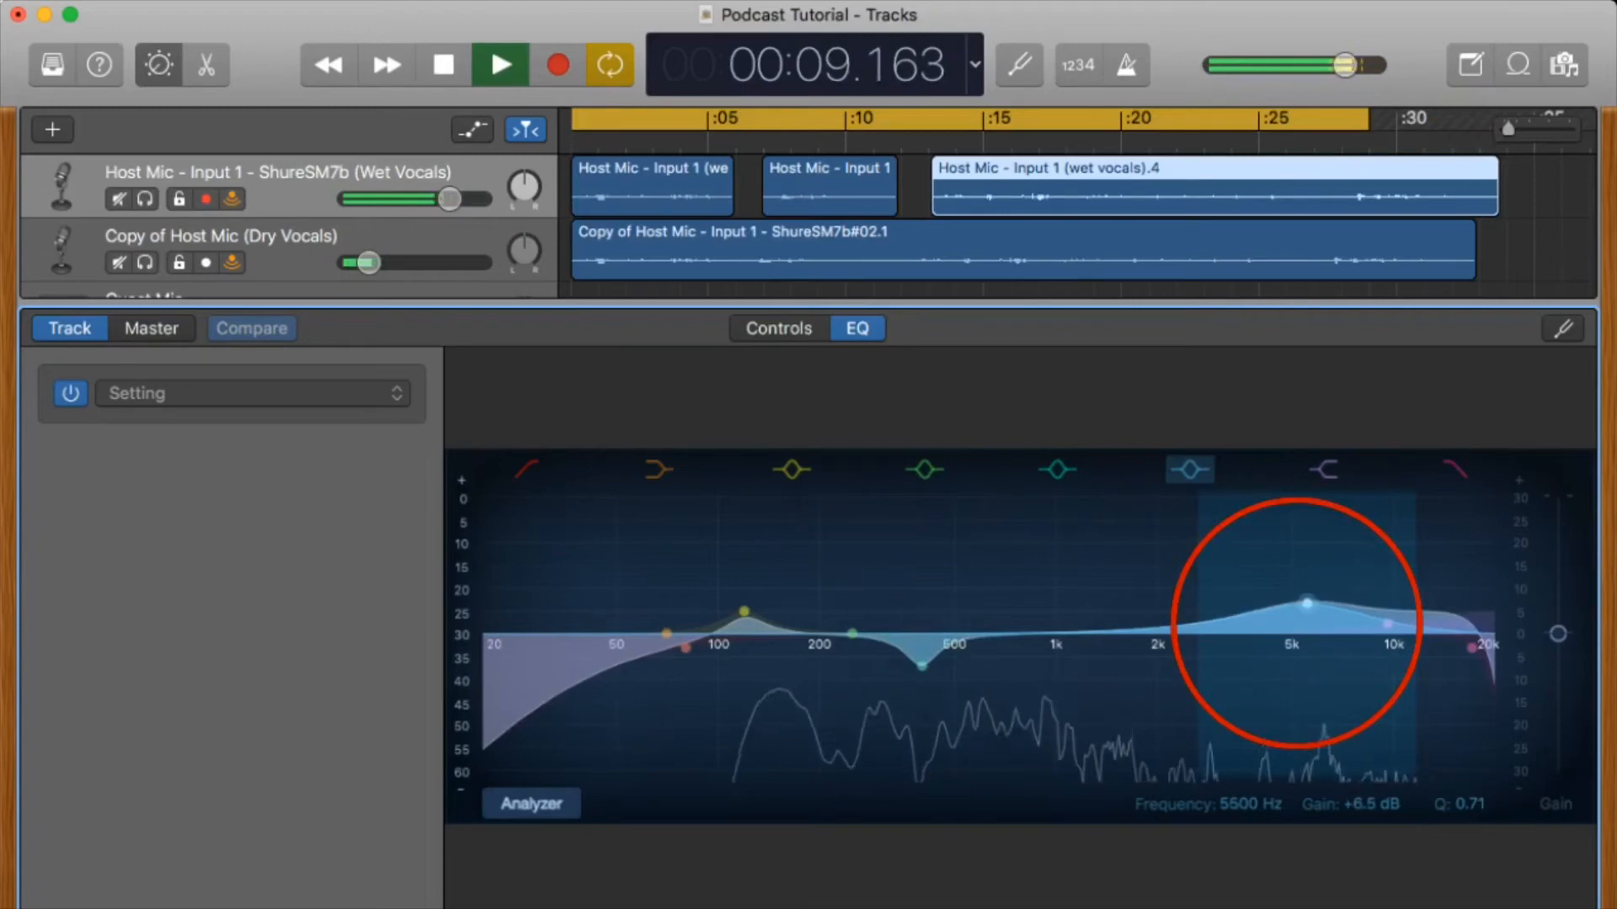
left_click_drag(1307, 604, 1307, 601)
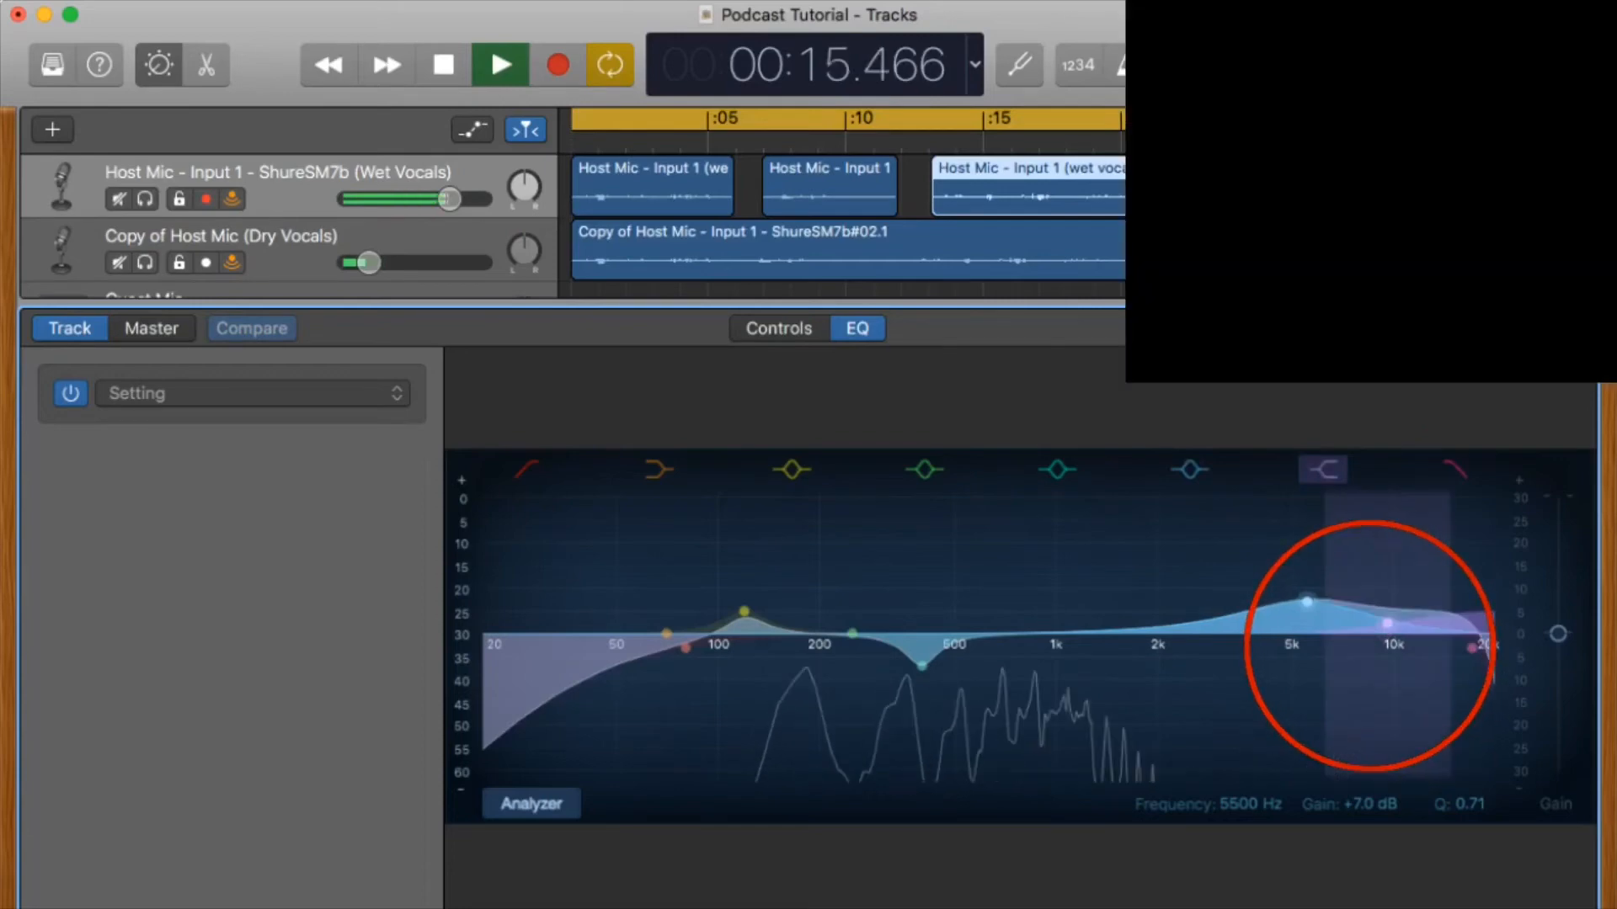
mouse_move(1386, 623)
left_mouse_down()
mouse_move(1375, 582)
mouse_move(1244, 579)
mouse_move(1403, 587)
mouse_move(1394, 622)
left_mouse_up()
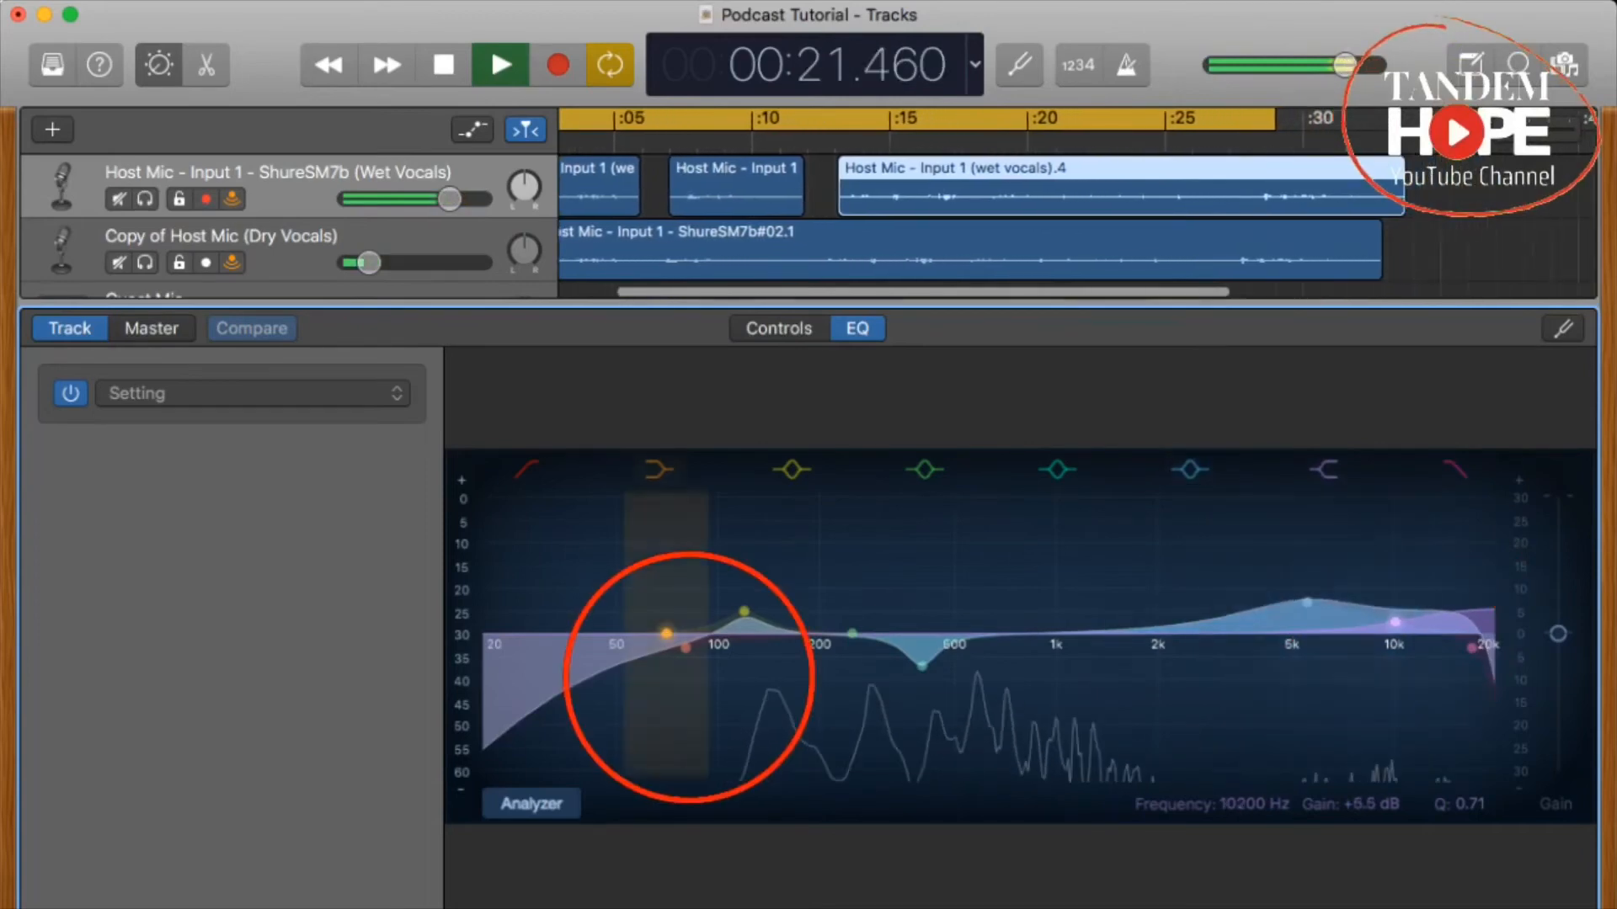
- Sweep the low-cut filter through 205 Hz up to about 1740 Hz, and bring it back to about 79 Hz
left_click_drag(685, 648, 825, 647)
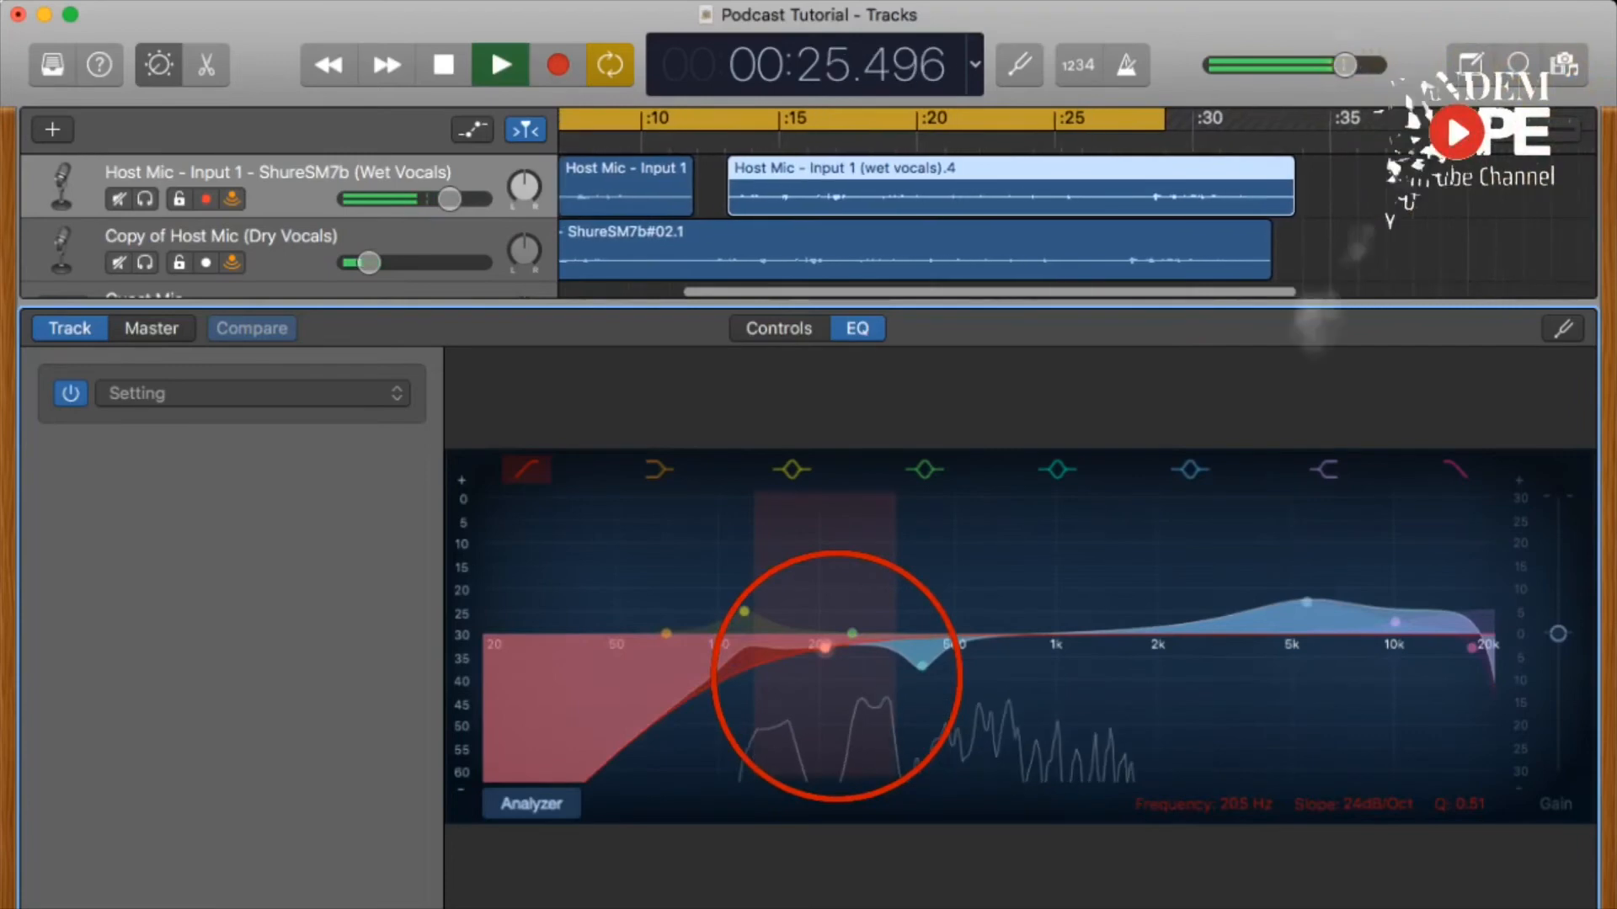
left_click_drag(825, 647, 1137, 646)
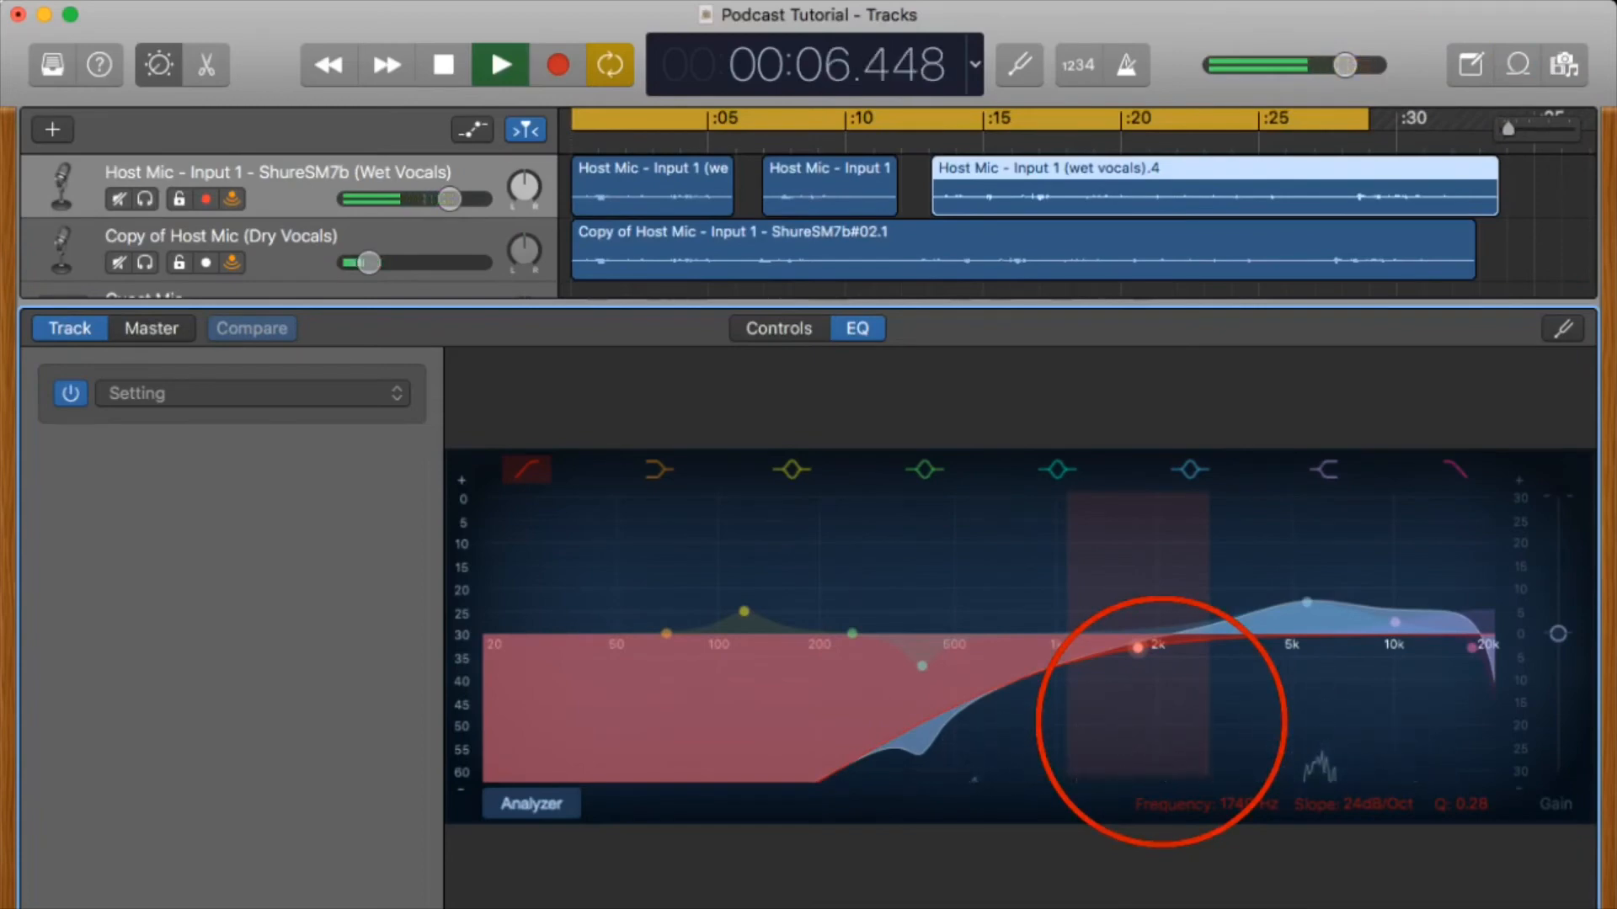
left_click_drag(1135, 647, 706, 649)
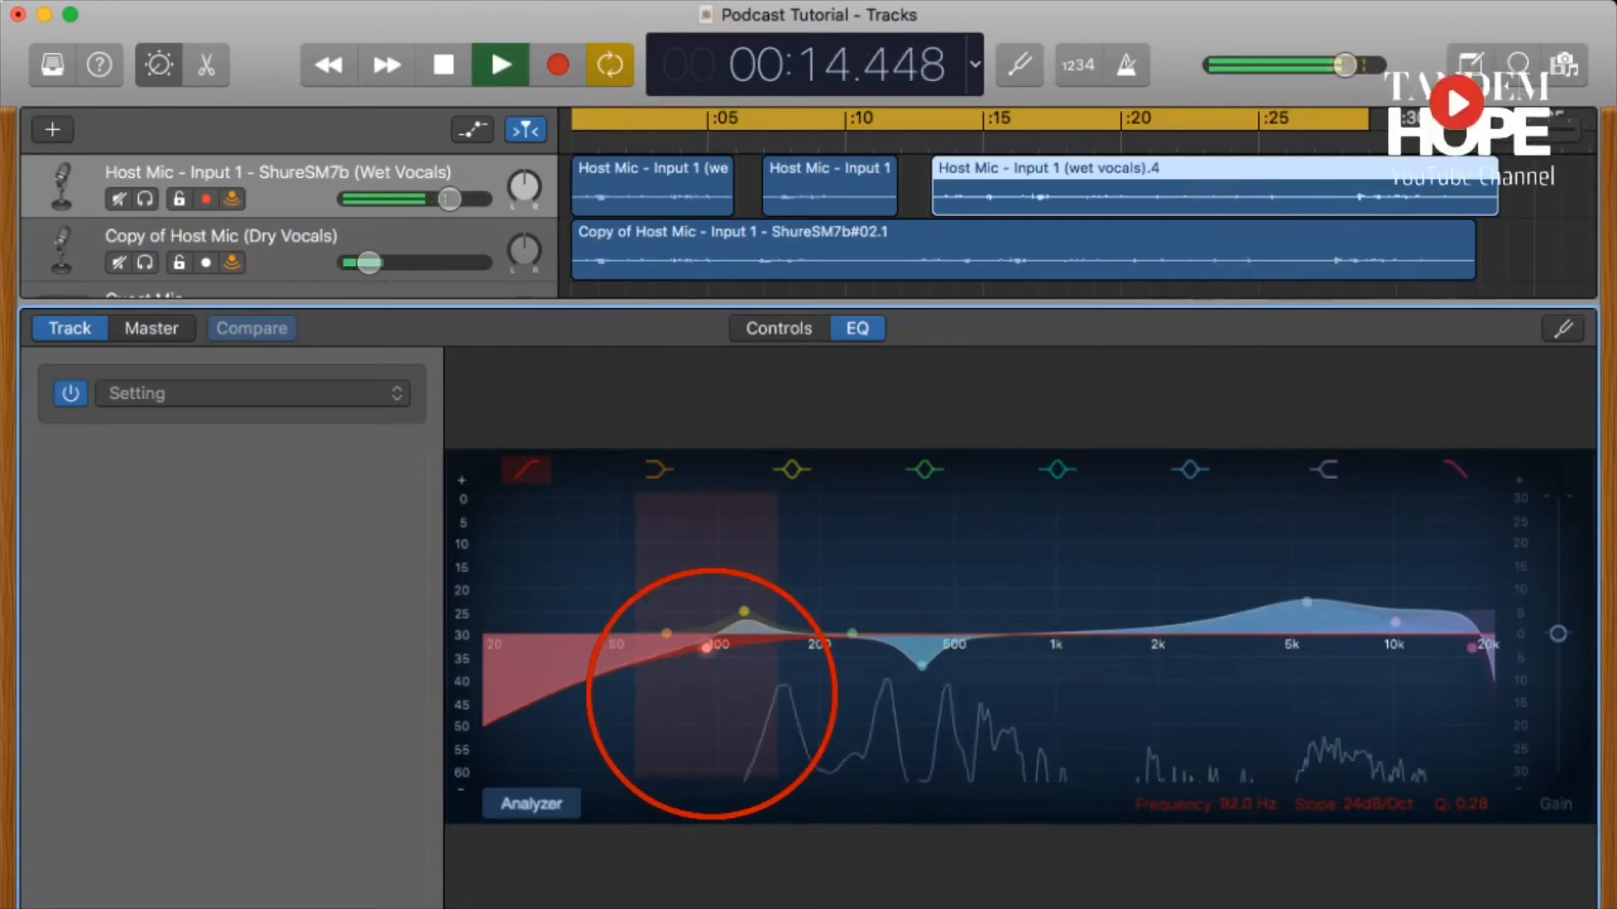
left_click_drag(705, 648, 680, 649)
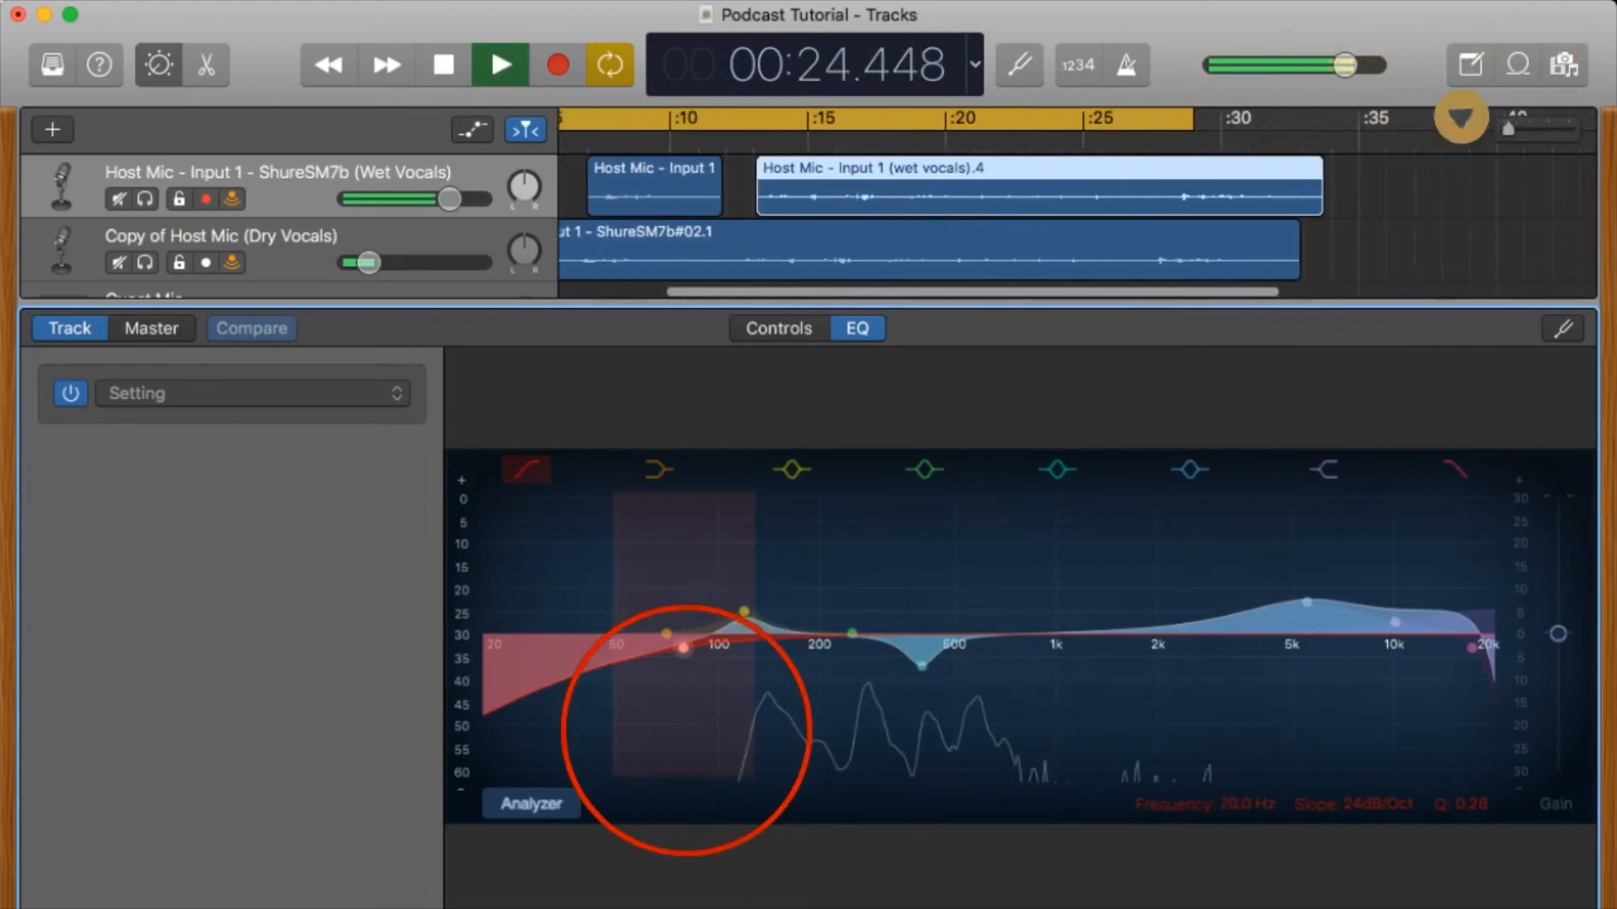
left_click_drag(693, 796, 696, 732)
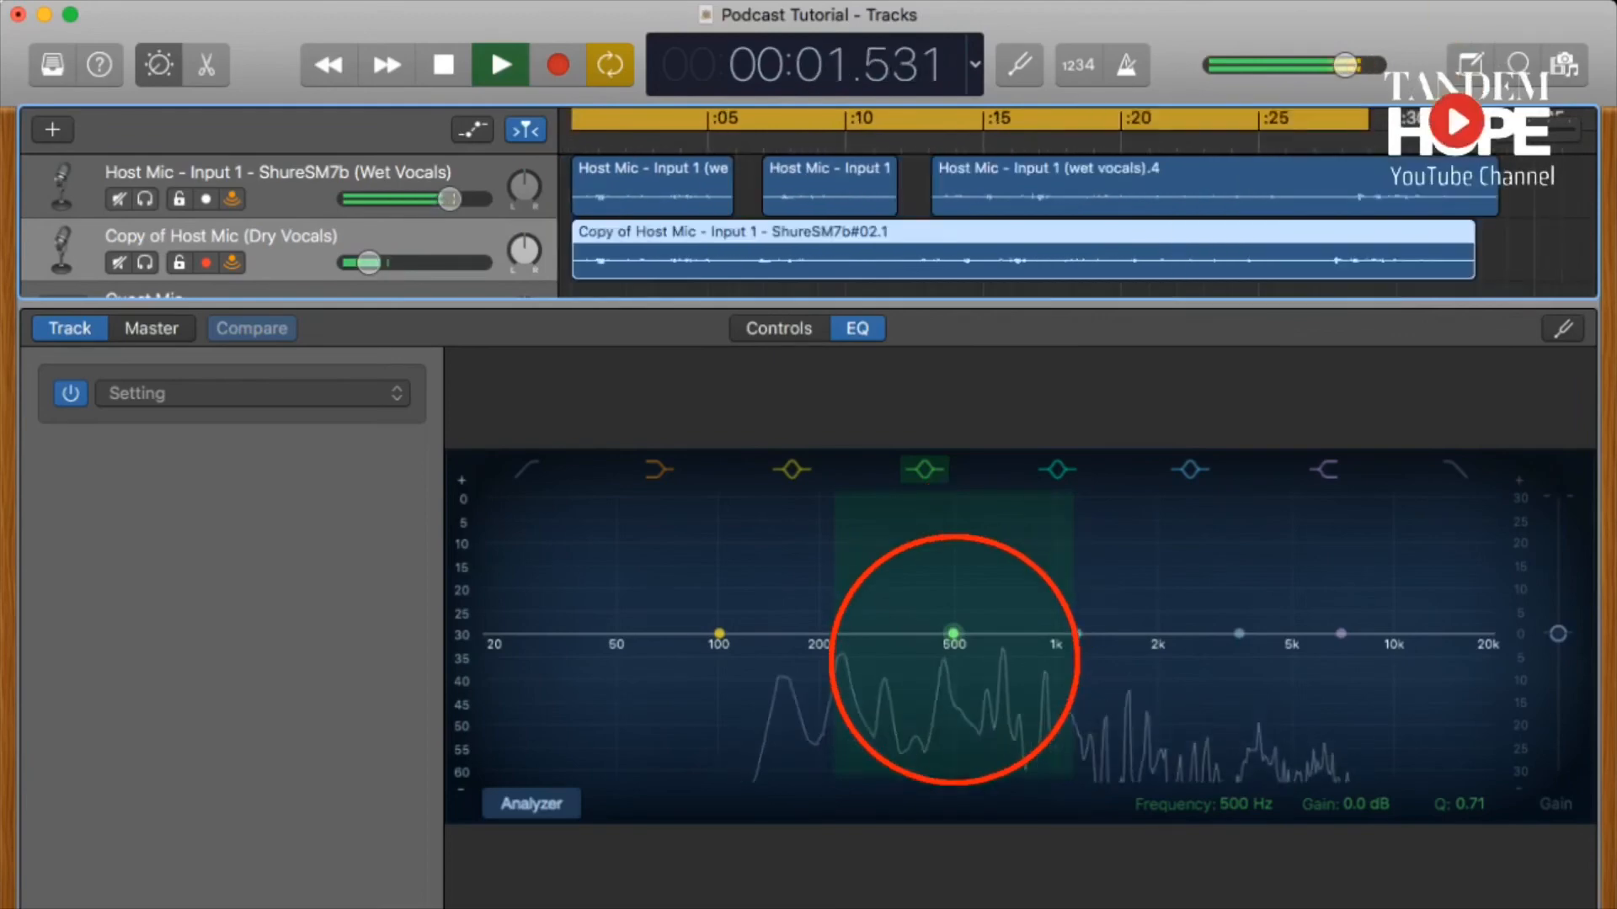
- On the dry vocals track, set the green EQ band to -0.5 dB at 560 Hz and the teal band to +9.0 dB at 2600 Hz
mouse_move(953, 633)
left_mouse_down()
mouse_move(947, 678)
mouse_move(970, 637)
left_mouse_up()
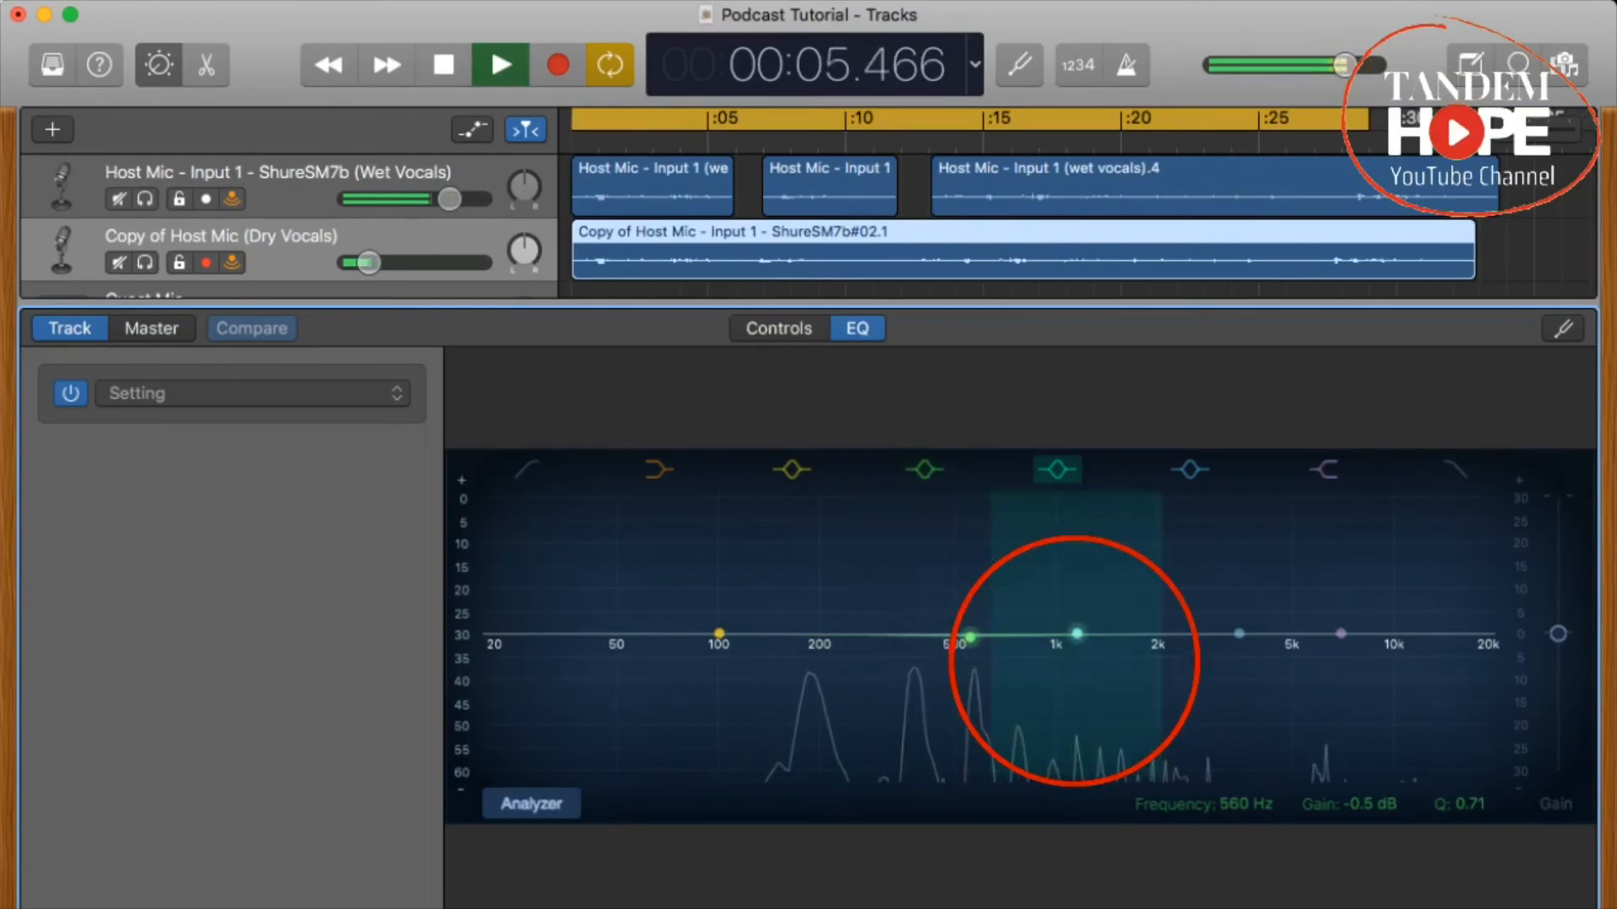
left_click_drag(1077, 633, 1192, 590)
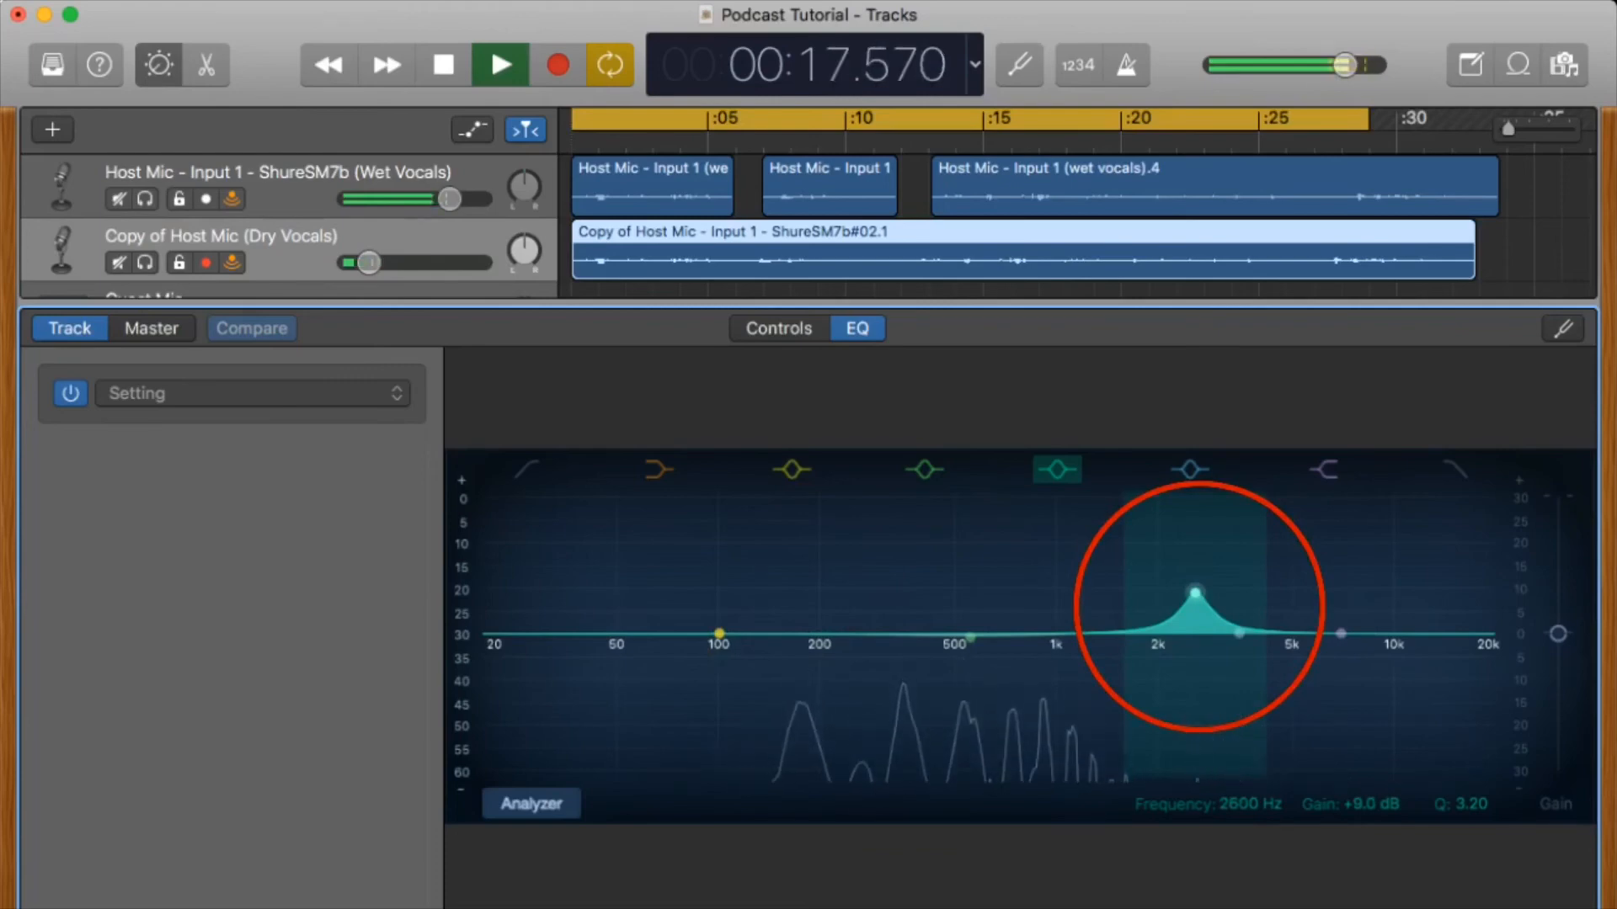
- Sweep the teal EQ band through +24.0 dB at 9900 Hz, -3.5 dB at 1860 Hz and +18.0 dB at 265 Hz, ending at +0.5 dB at 670 Hz
left_click_drag(1194, 593, 1391, 524)
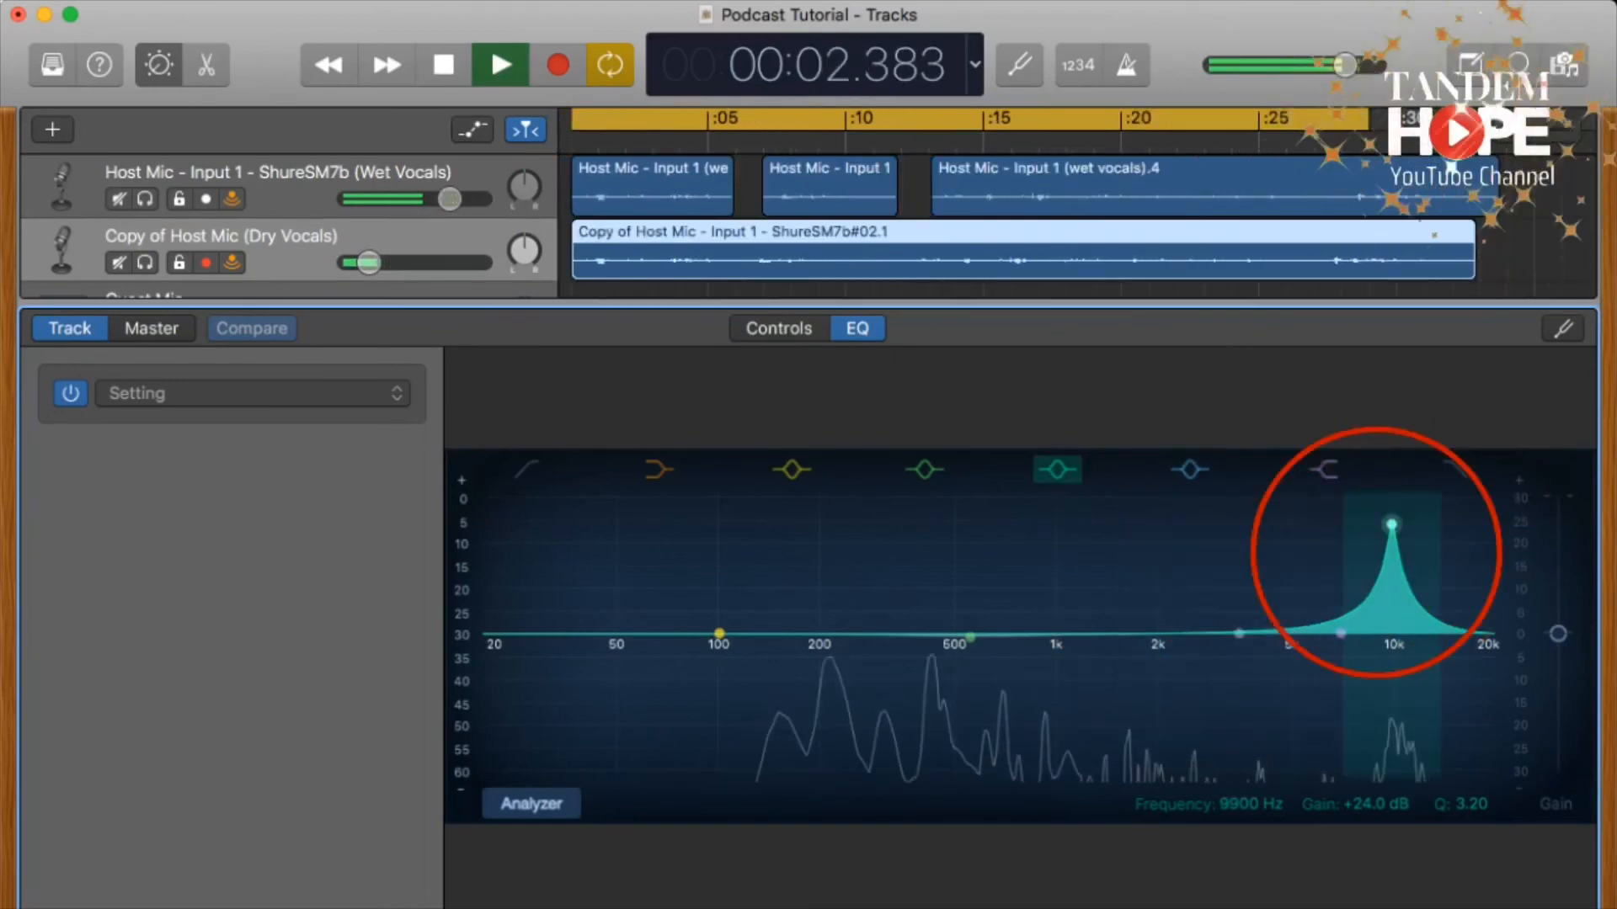
left_click_drag(1391, 524, 1145, 539)
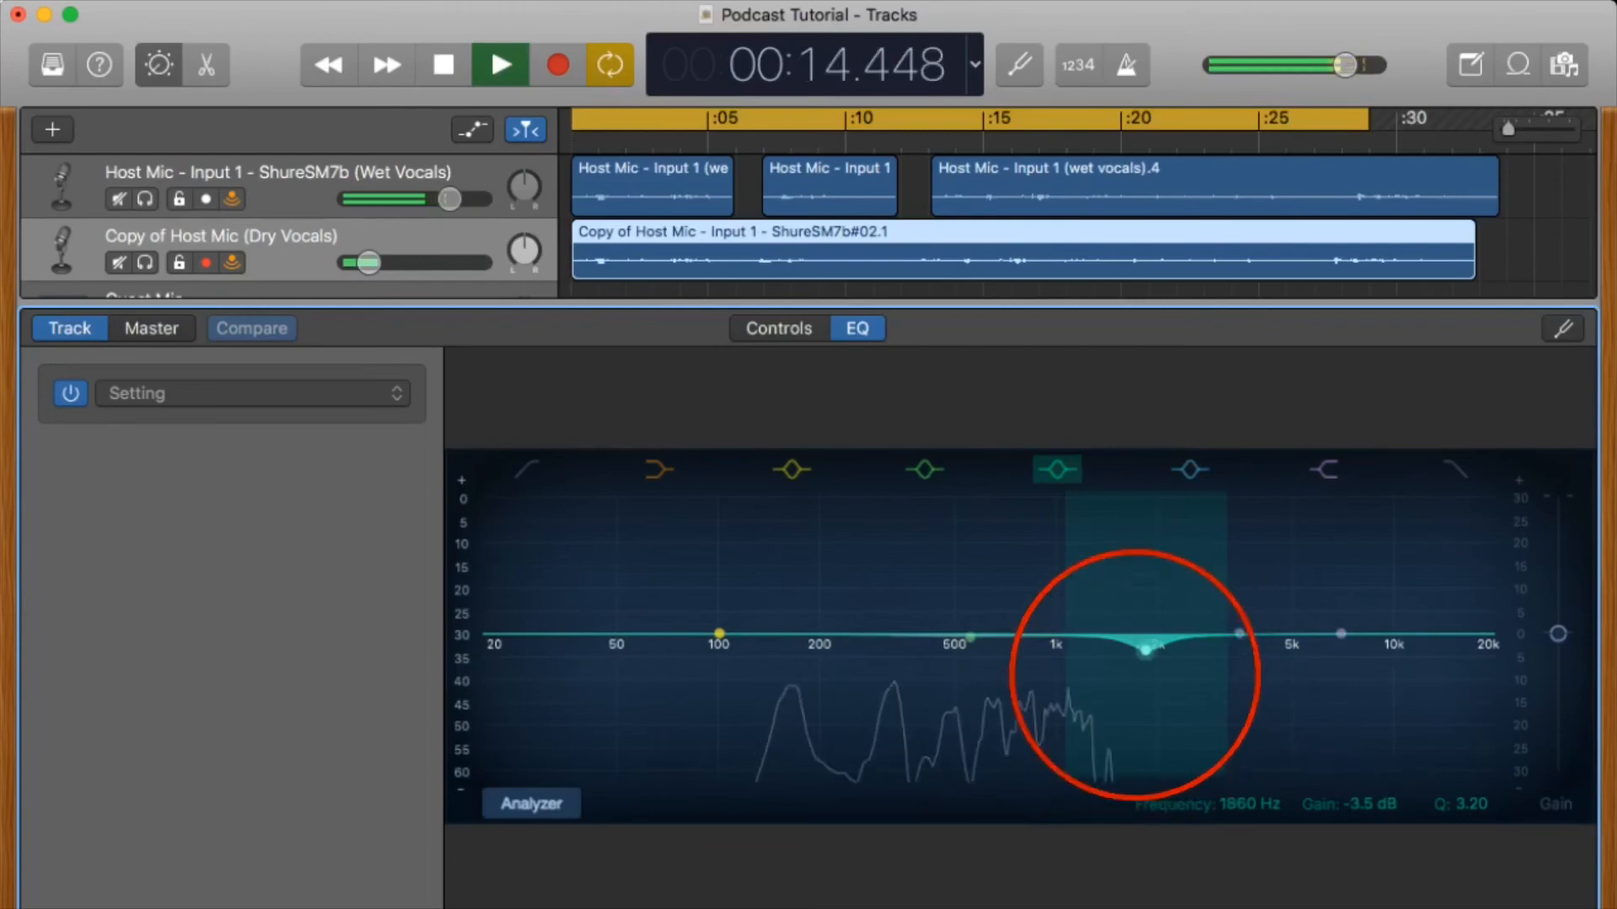
left_click_drag(1145, 650, 860, 548)
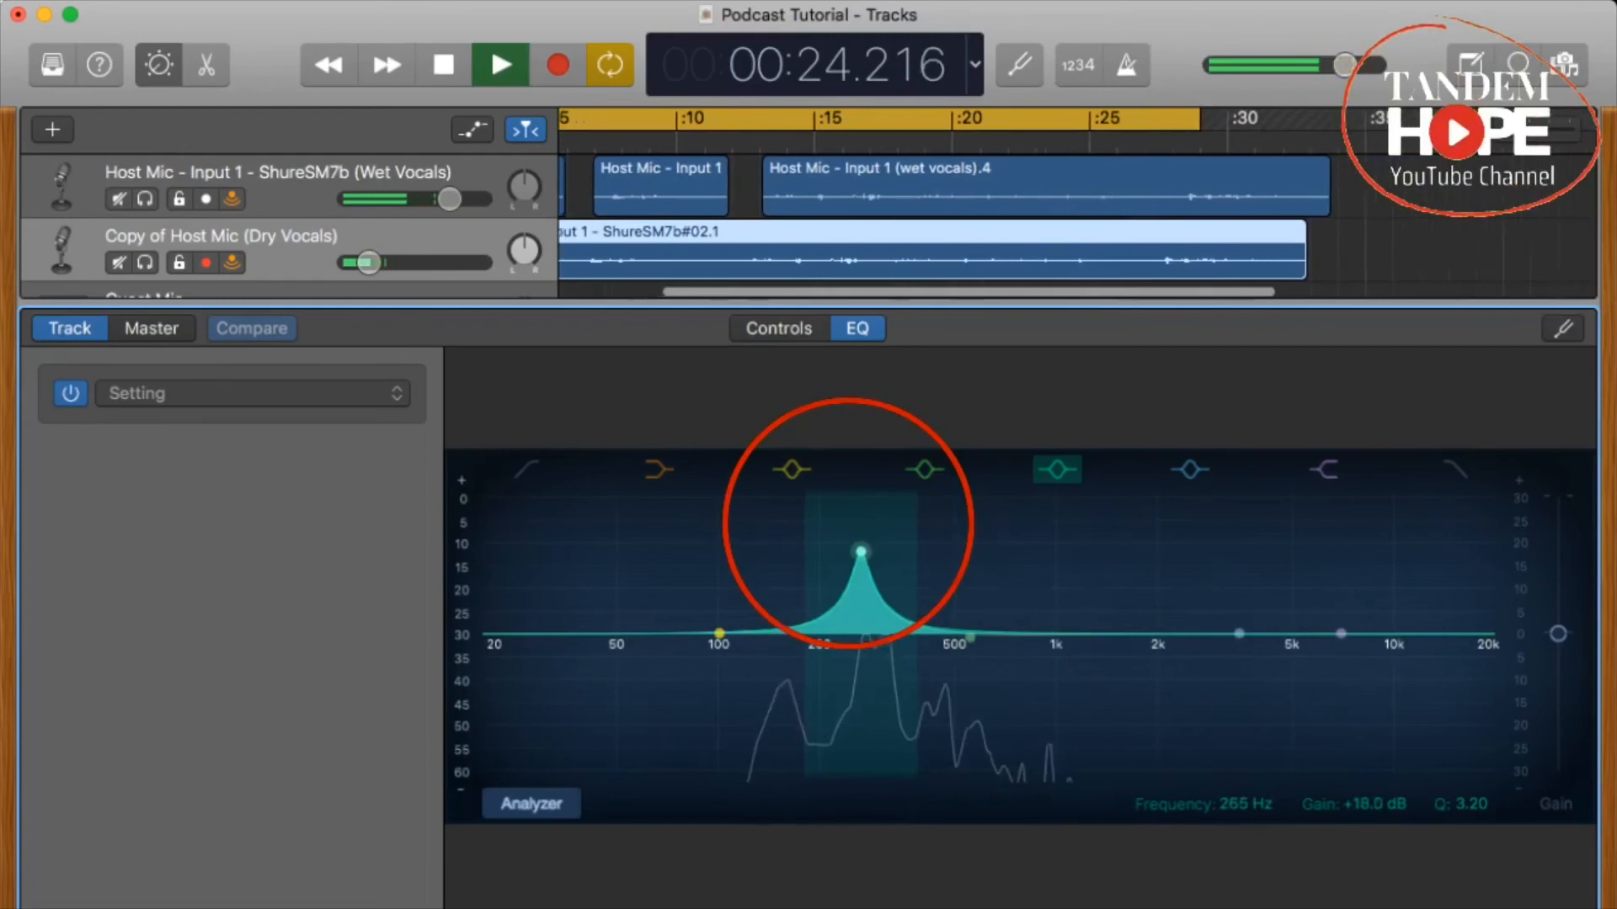
mouse_move(860, 547)
left_mouse_down()
mouse_move(867, 744)
mouse_move(1068, 743)
mouse_move(1063, 645)
mouse_move(685, 740)
mouse_move(840, 740)
mouse_move(928, 556)
mouse_move(976, 536)
mouse_move(1064, 585)
mouse_move(996, 632)
left_mouse_up()
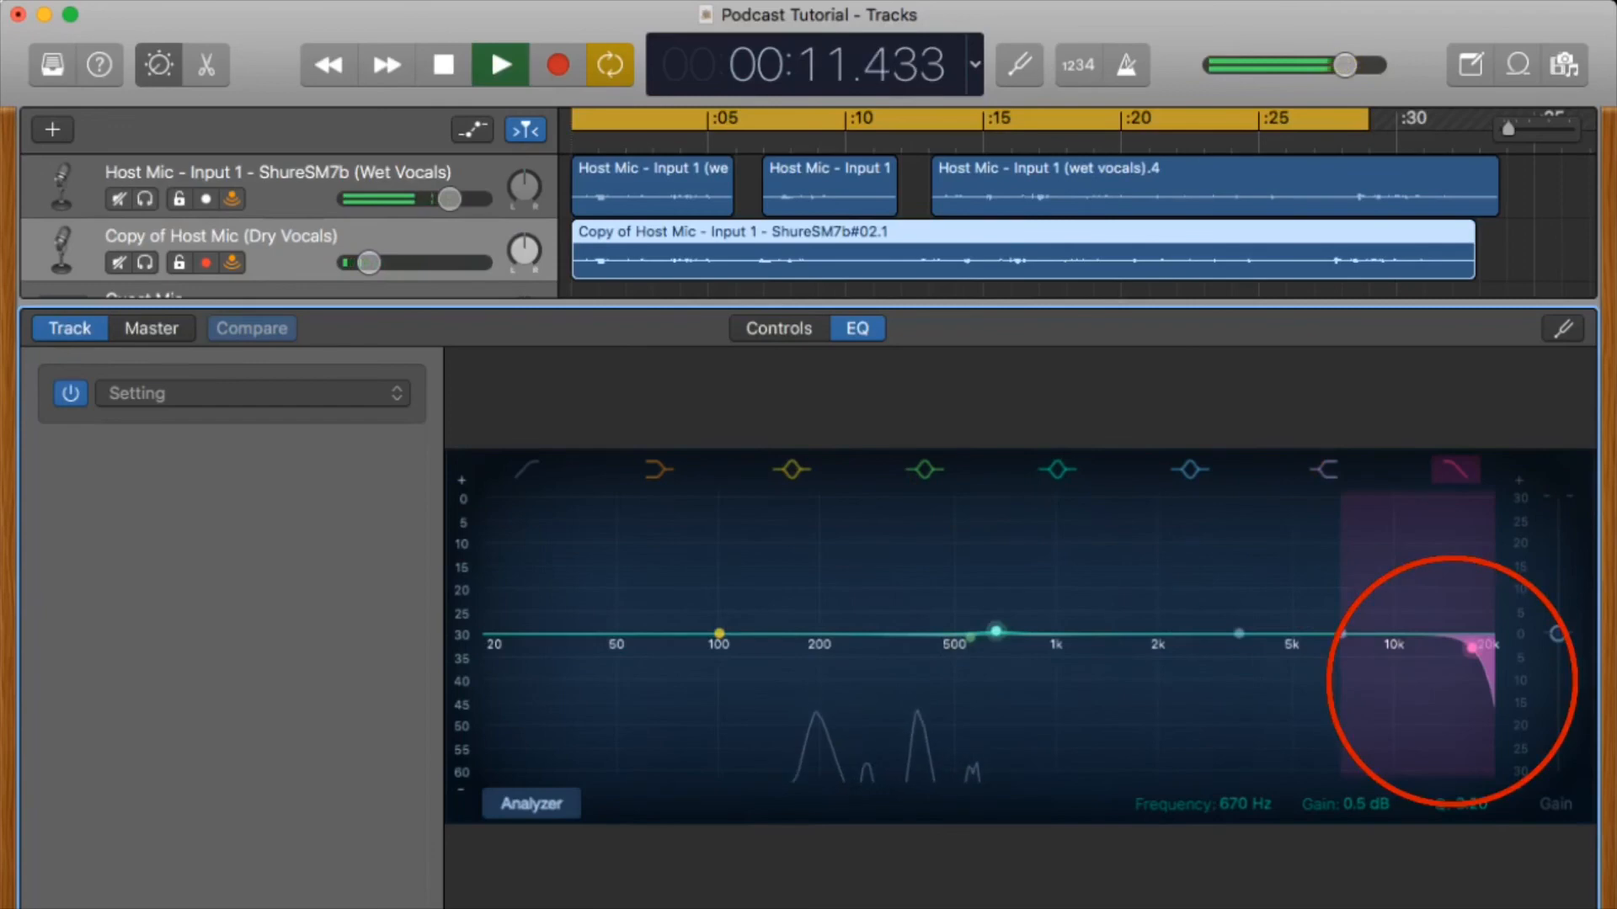
- Sweep the high-cut filter down to 270 Hz and up to 940 Hz, raise the teal band to about 8 kHz, and toggle the high cut
left_click_drag(1452, 680, 815, 737)
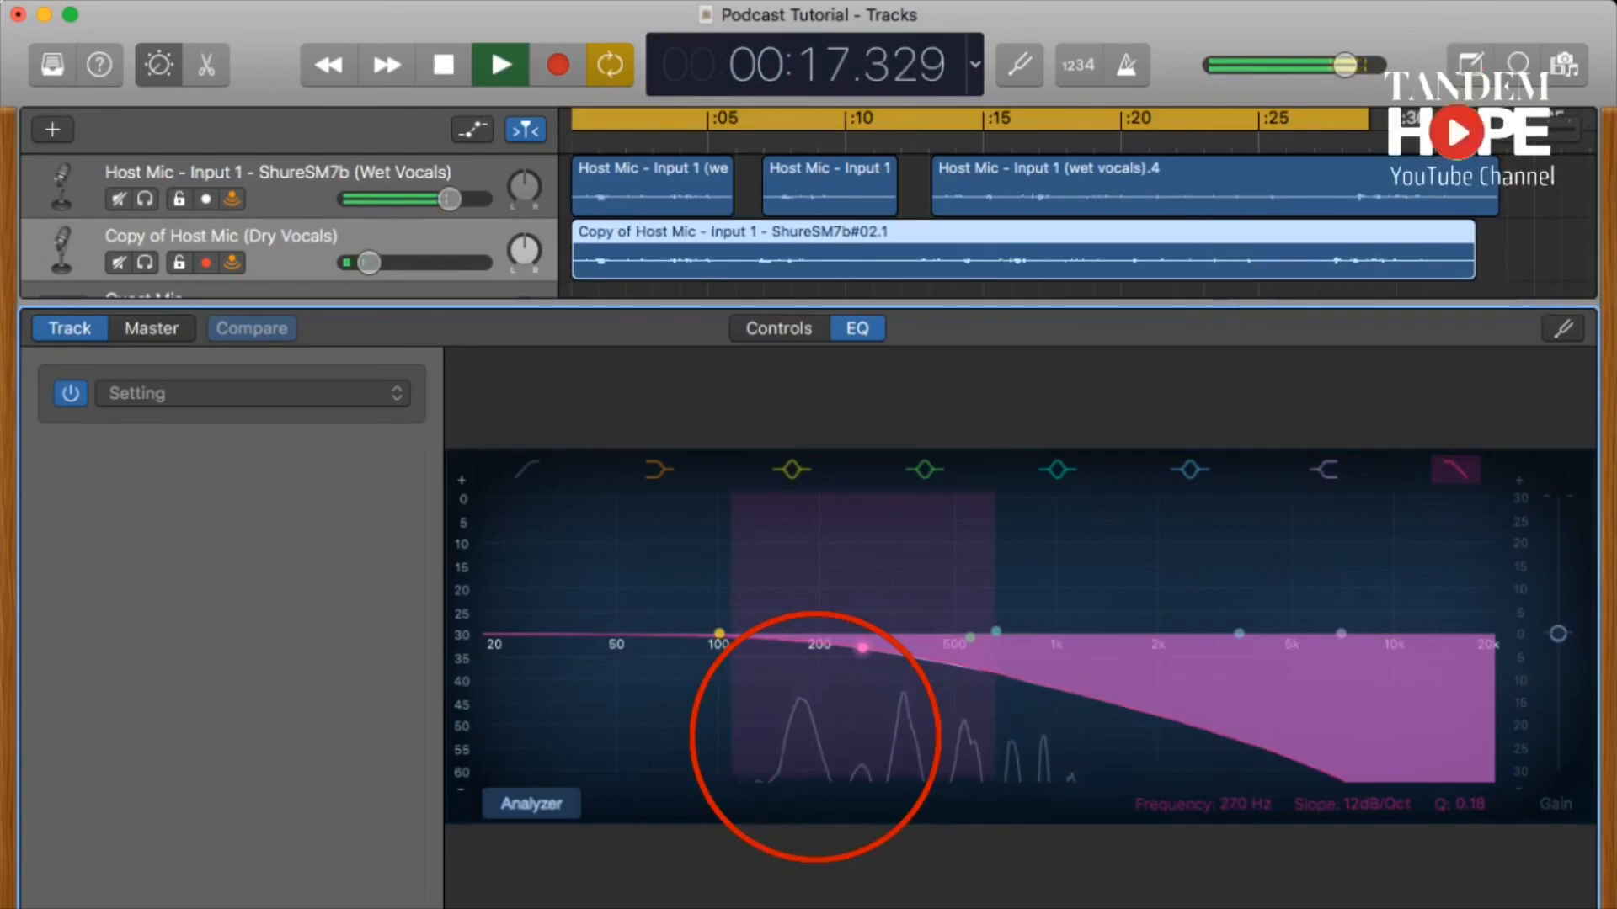
left_click_drag(815, 736, 999, 706)
left_click_drag(995, 631, 1341, 601)
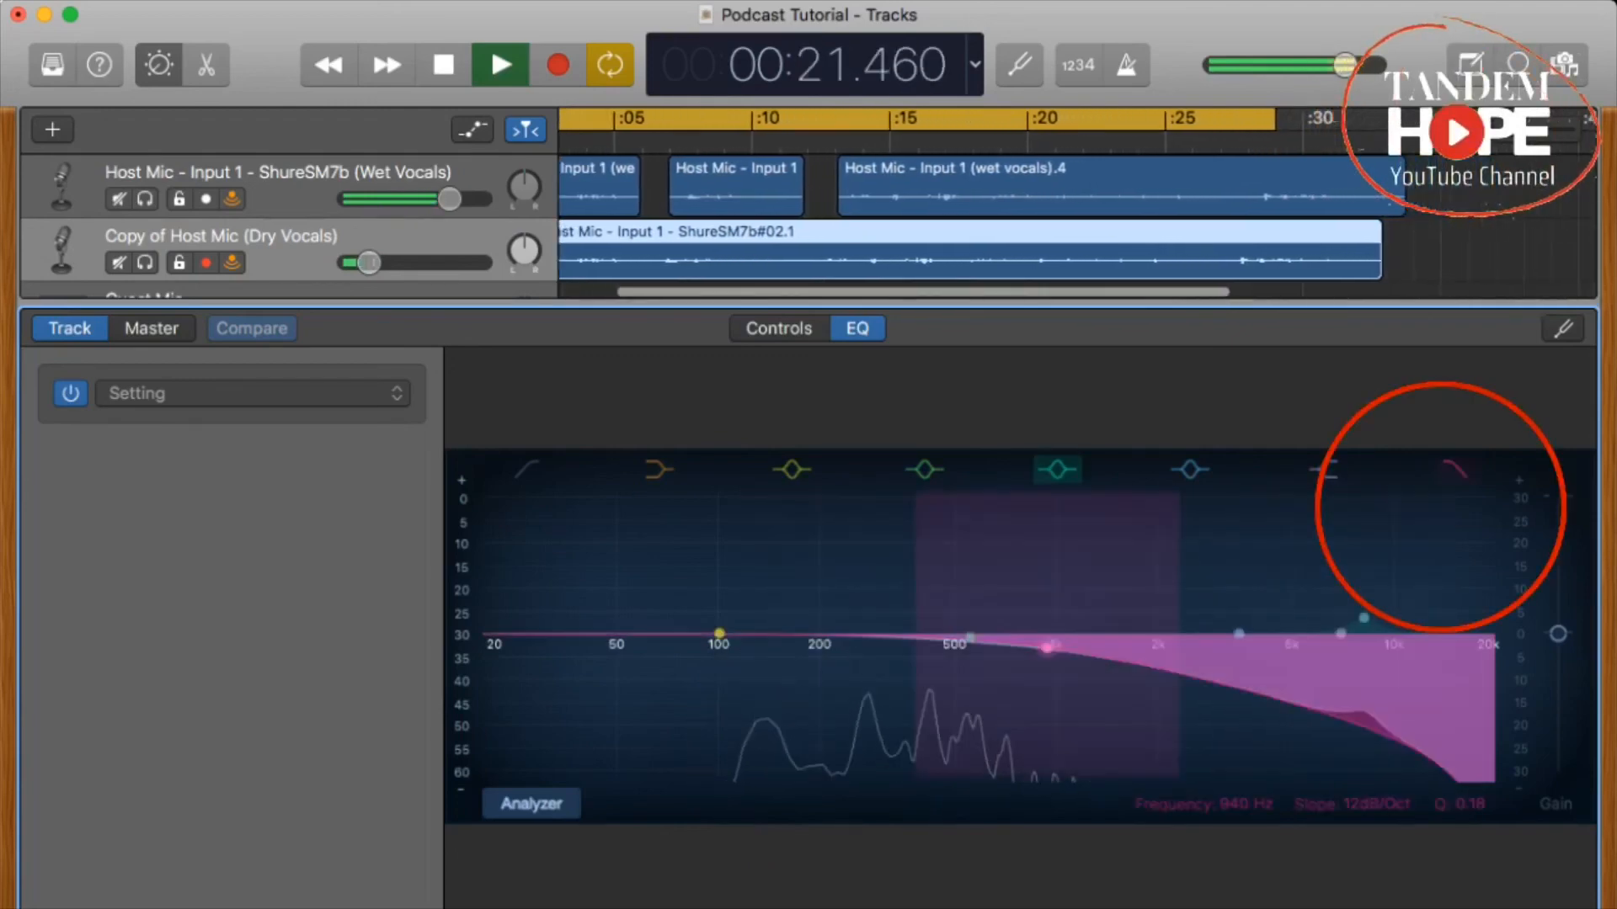
left_click(1455, 471)
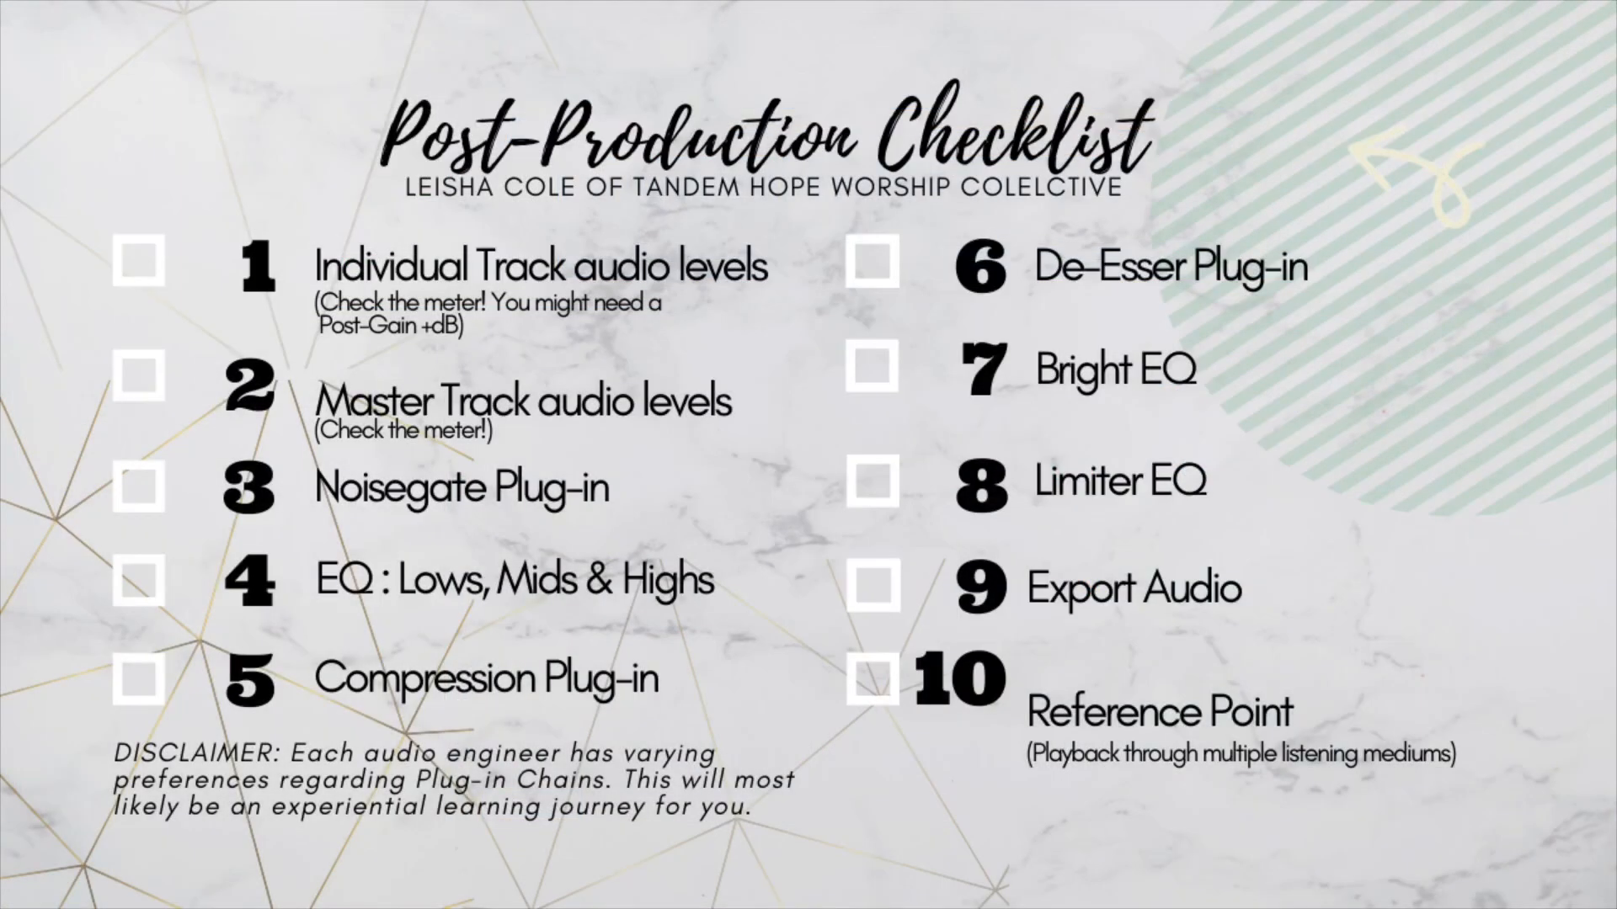